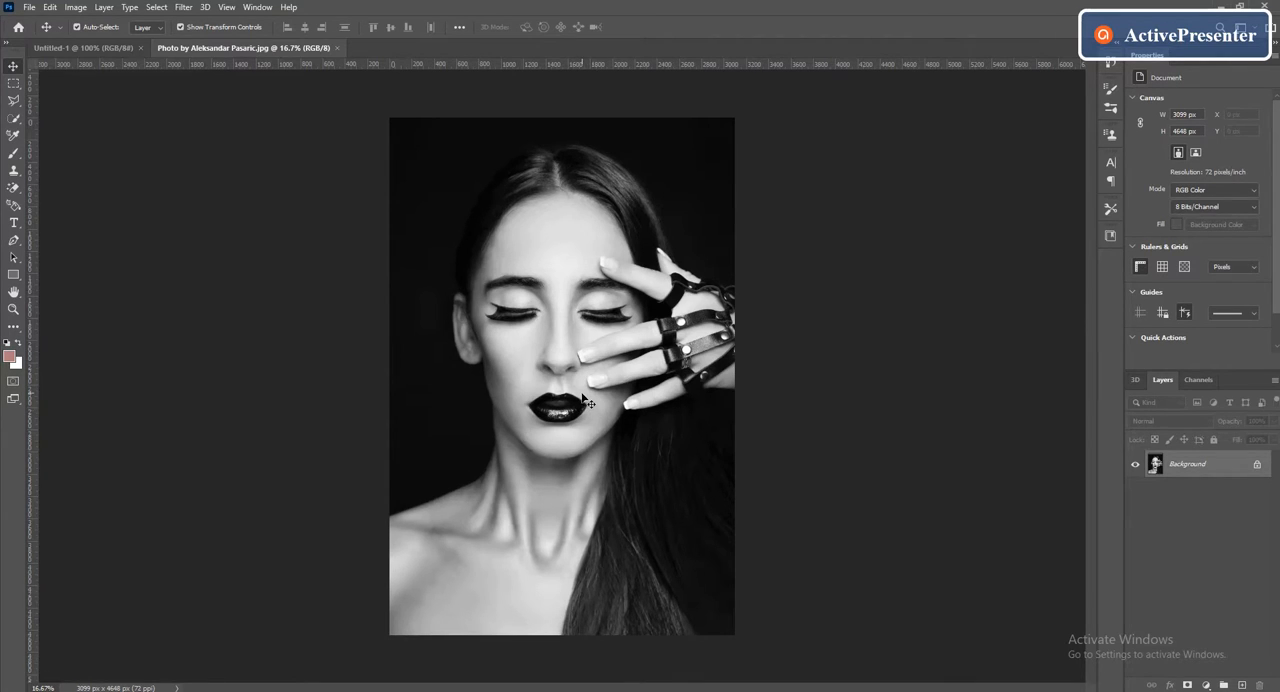
Unlock the portrait photo's background layer and bring the photo into the Untitled-1 document.
click(1258, 465)
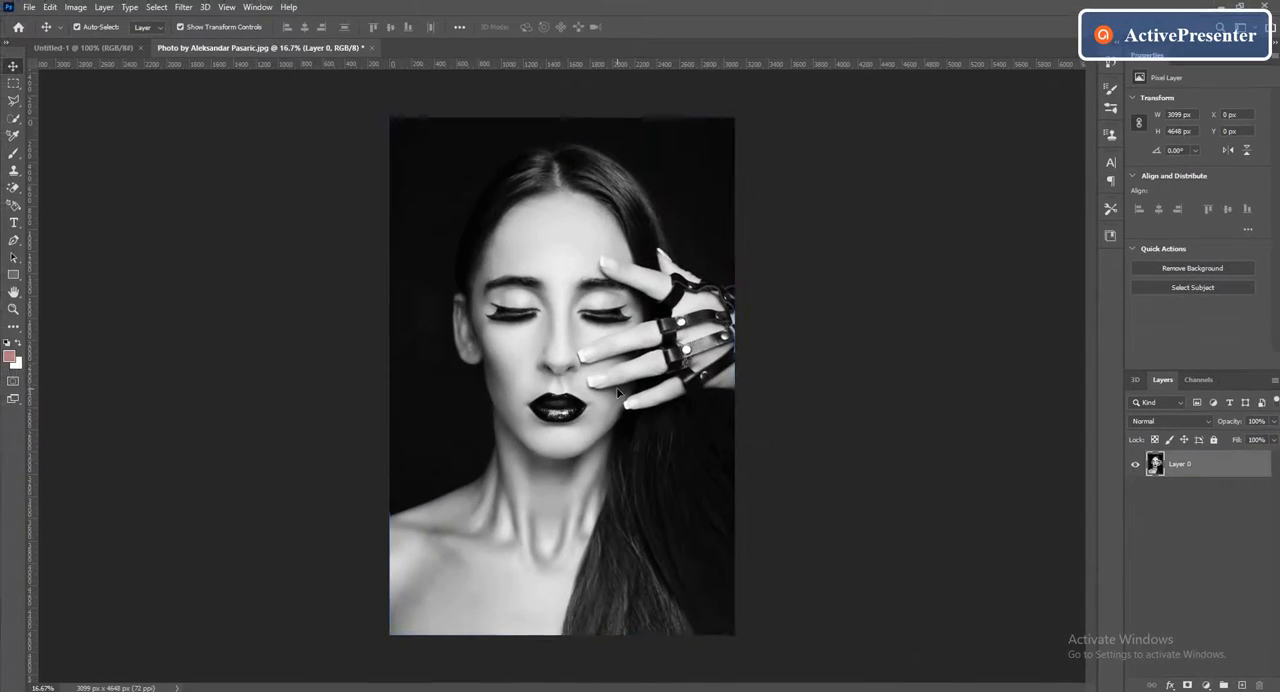
drag(598, 365, 556, 380)
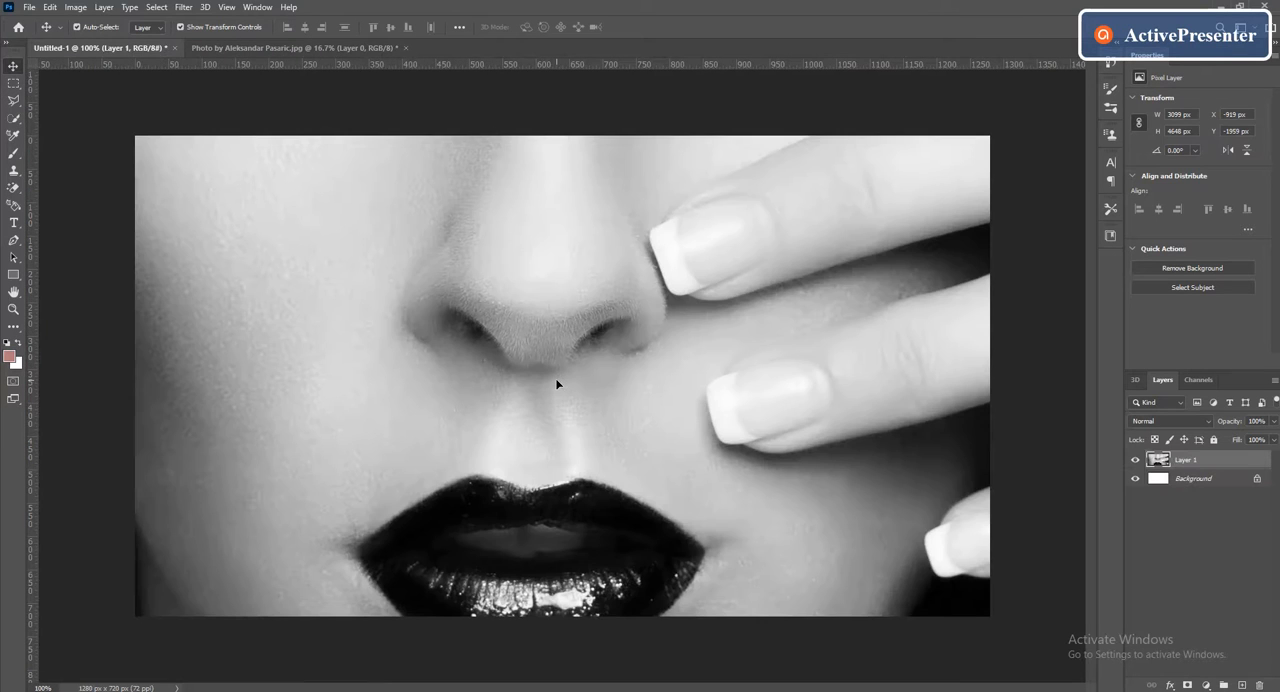
Scale the portrait down proportionally to about 20% and place it near the canvas's middle with its upper edge on the canvas edge.
key(ctrl+minus)
key(ctrl+minus)
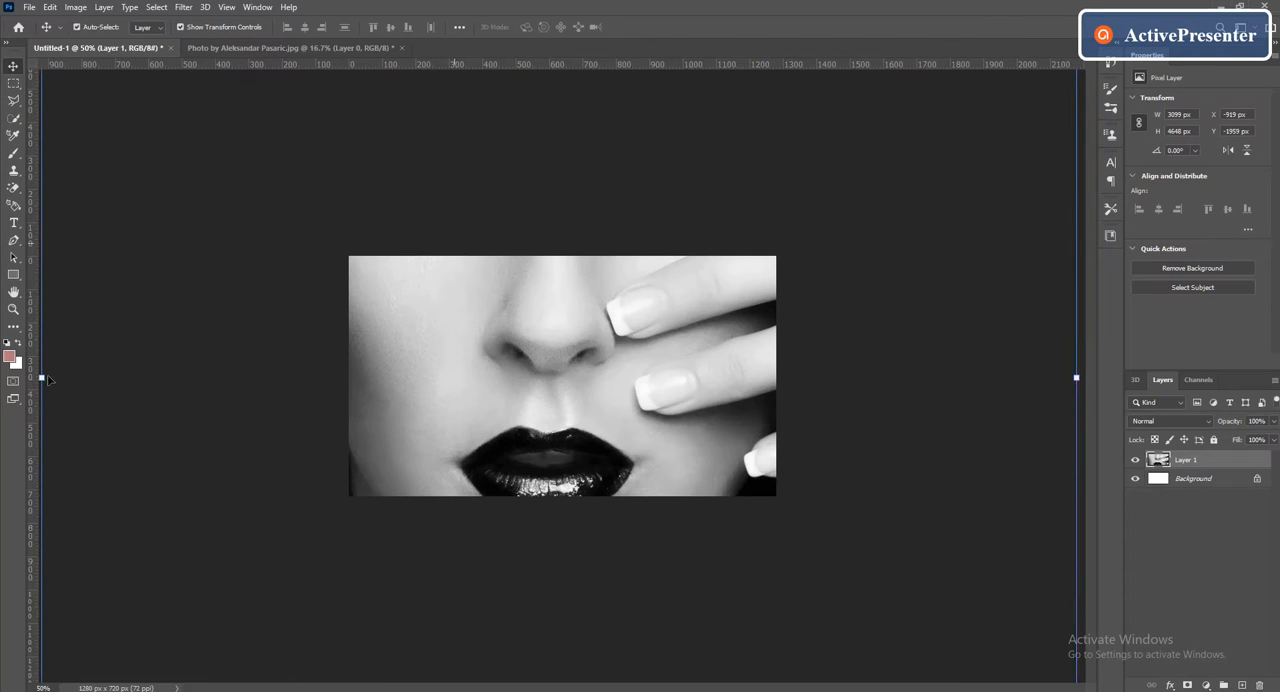
drag(42, 378, 716, 480)
drag(912, 429, 578, 573)
drag(552, 257, 555, 445)
drag(570, 492, 572, 303)
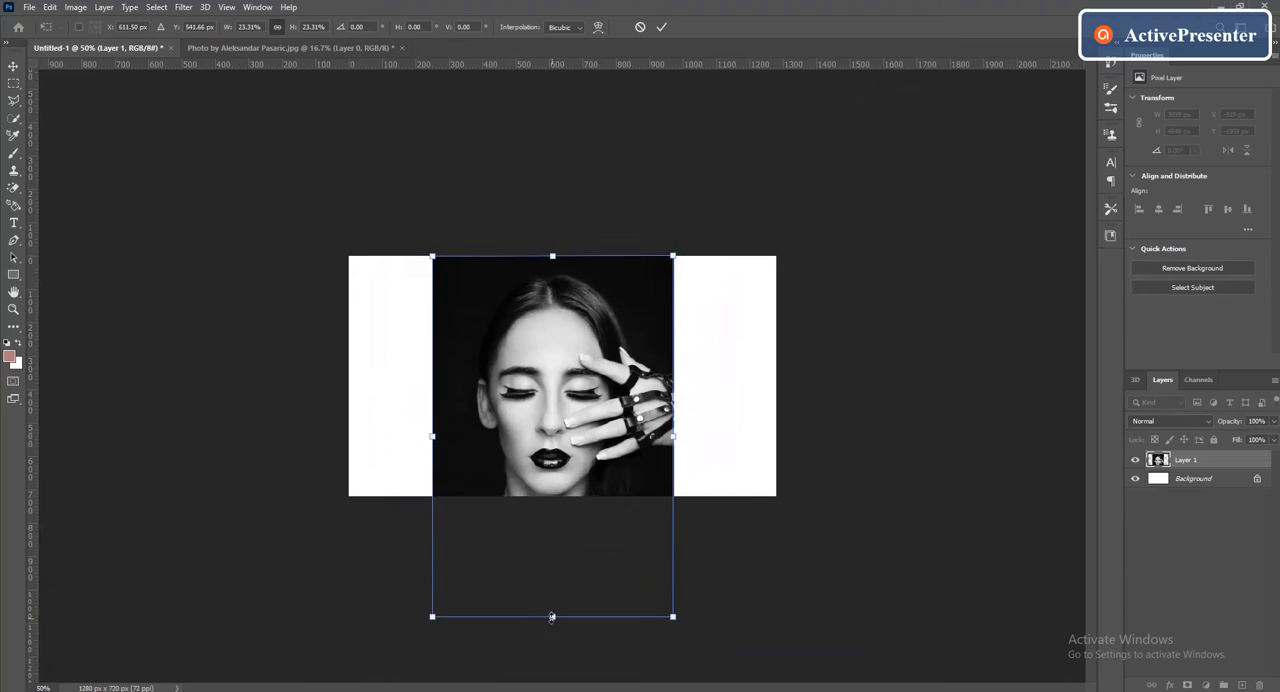
drag(551, 617, 551, 571)
key(ctrl+plus)
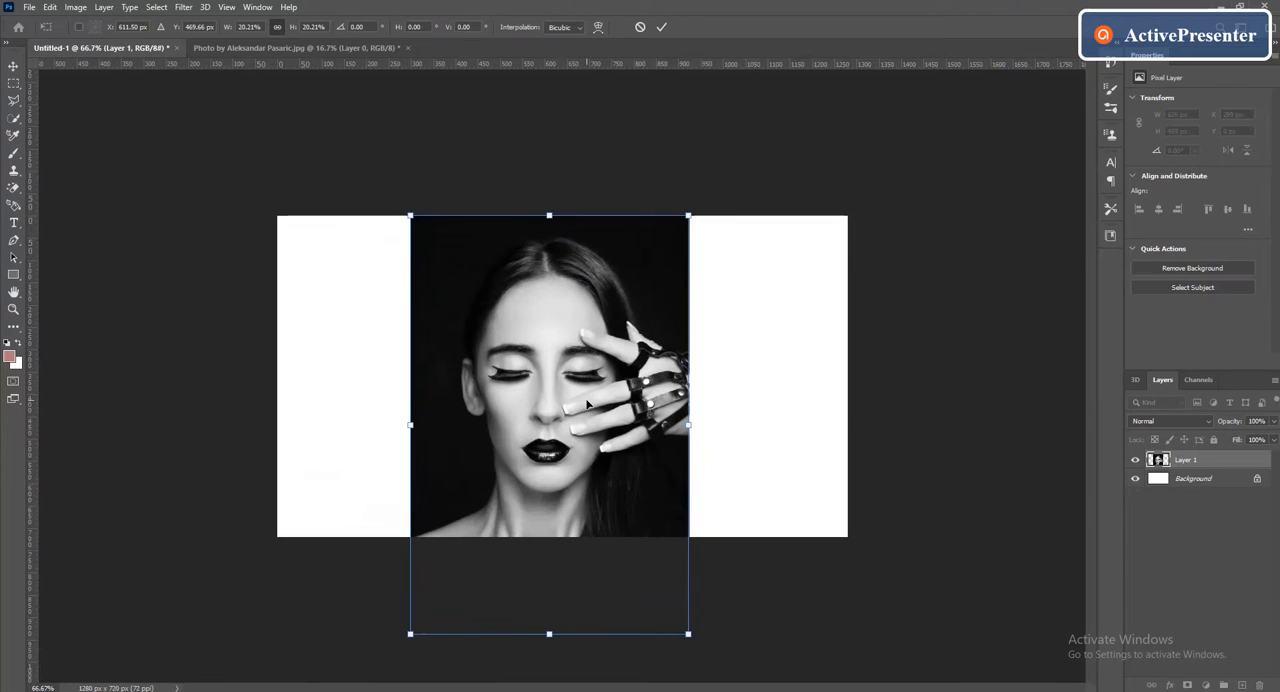
Flip the portrait horizontally so the hand is on the other side, and apply the transform.
right_click(570, 359)
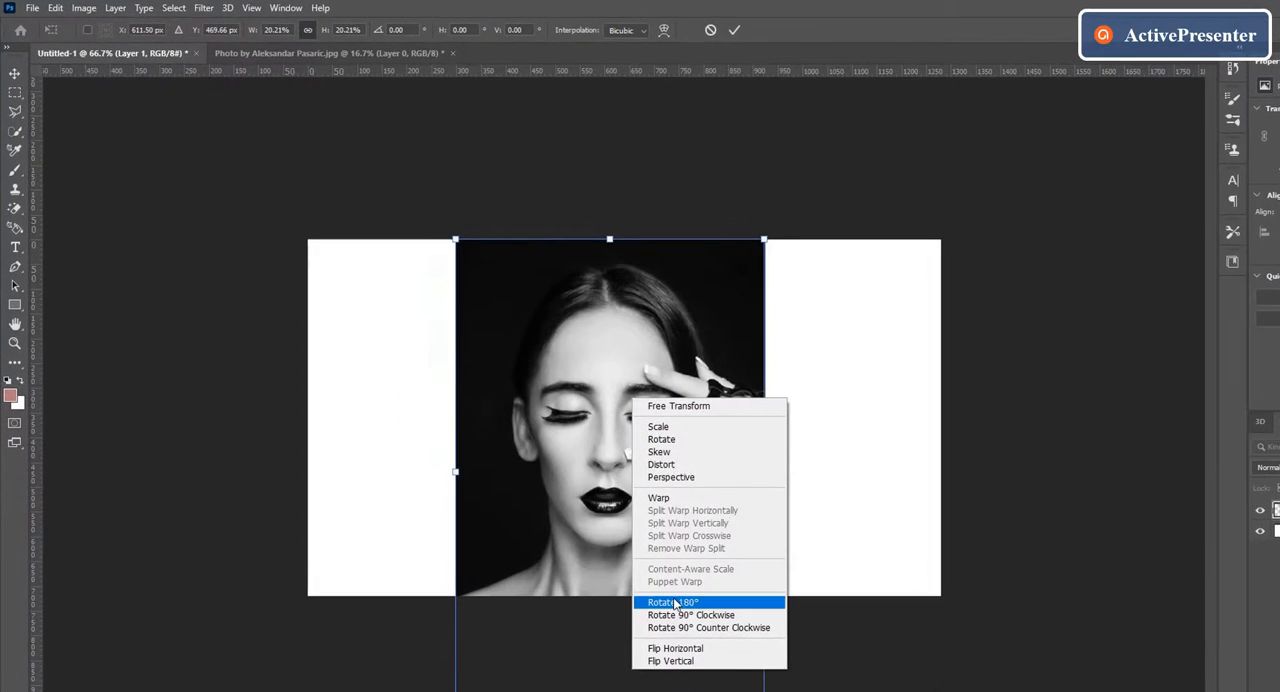
click(682, 648)
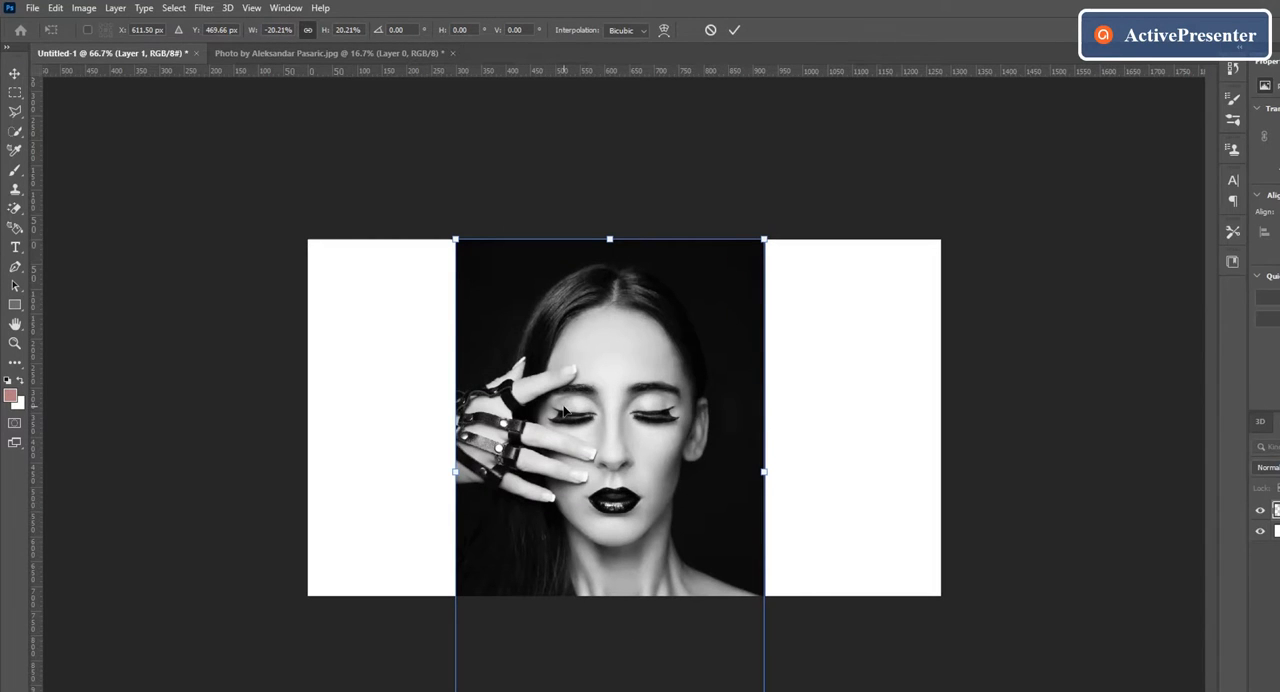
click(733, 29)
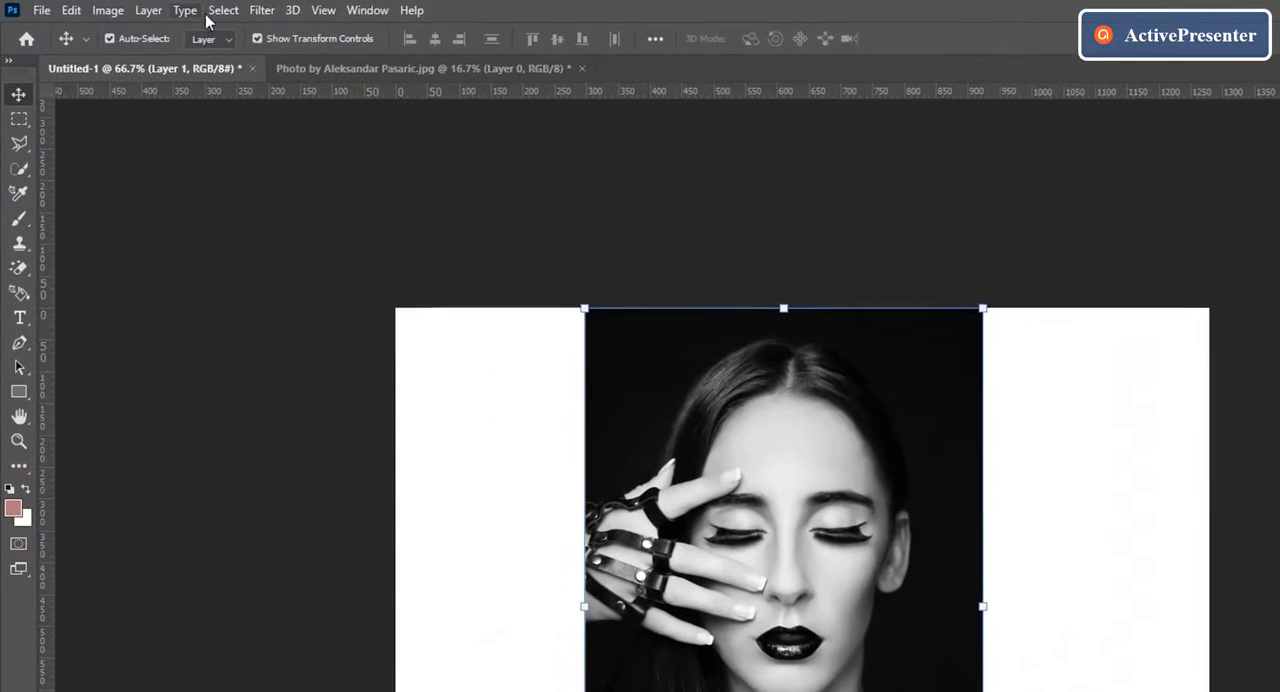
Place a vertical guide at the canvas's horizontal centre, using a free transform of the whole-canvas selection to locate it.
click(156, 7)
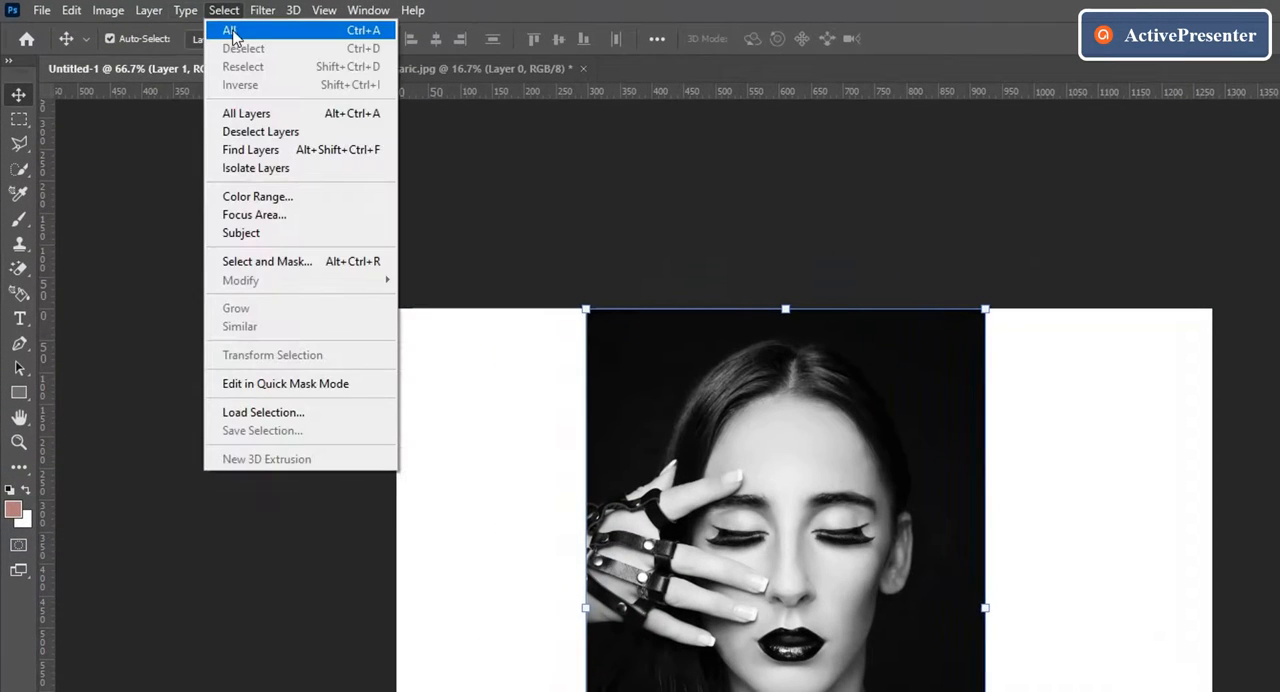
click(235, 29)
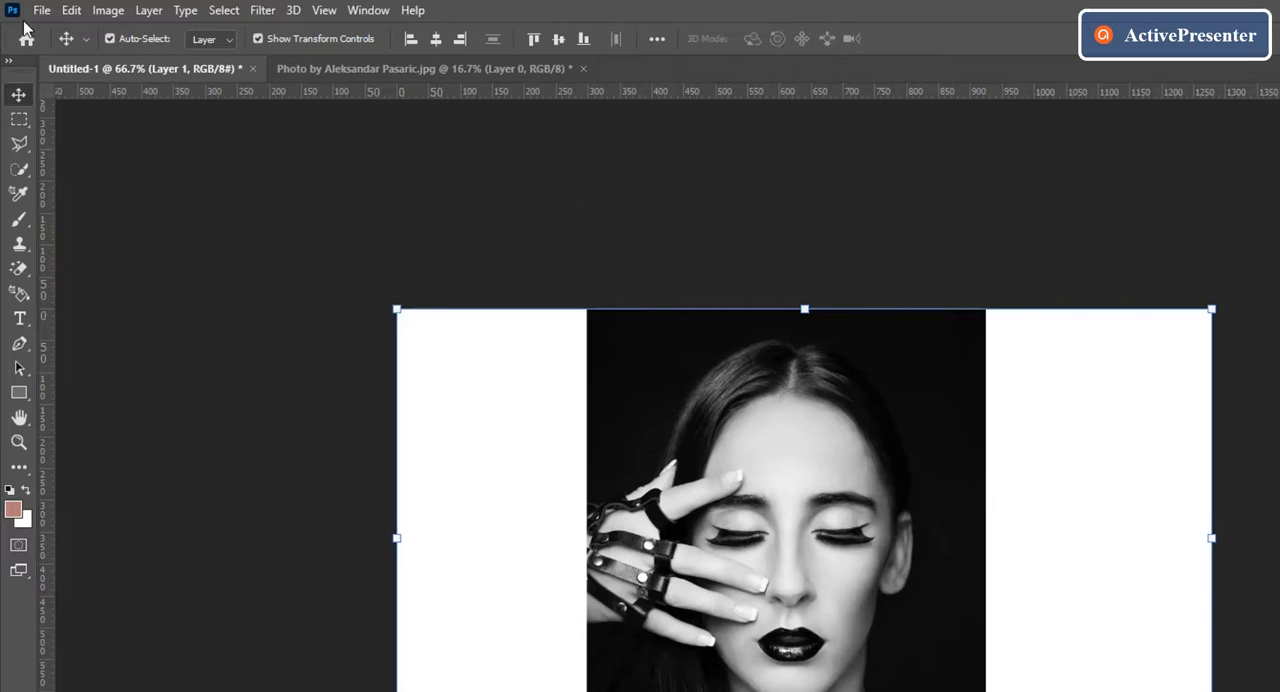
click(20, 120)
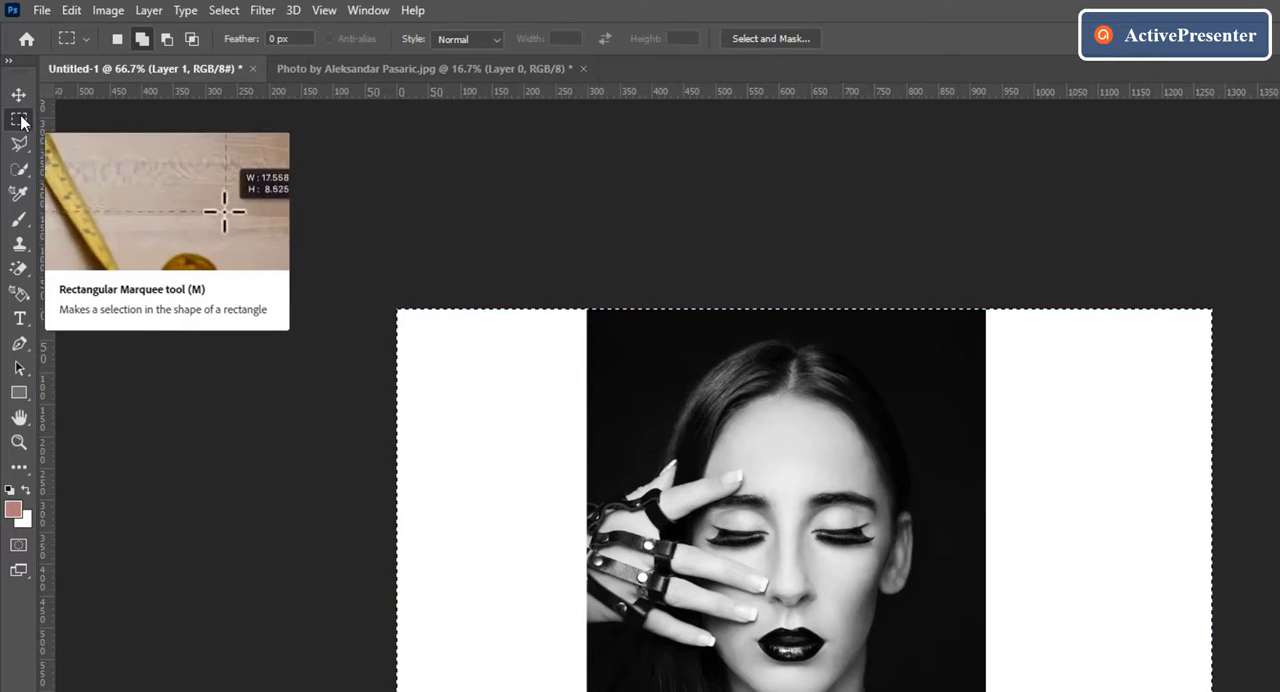
right_click(618, 400)
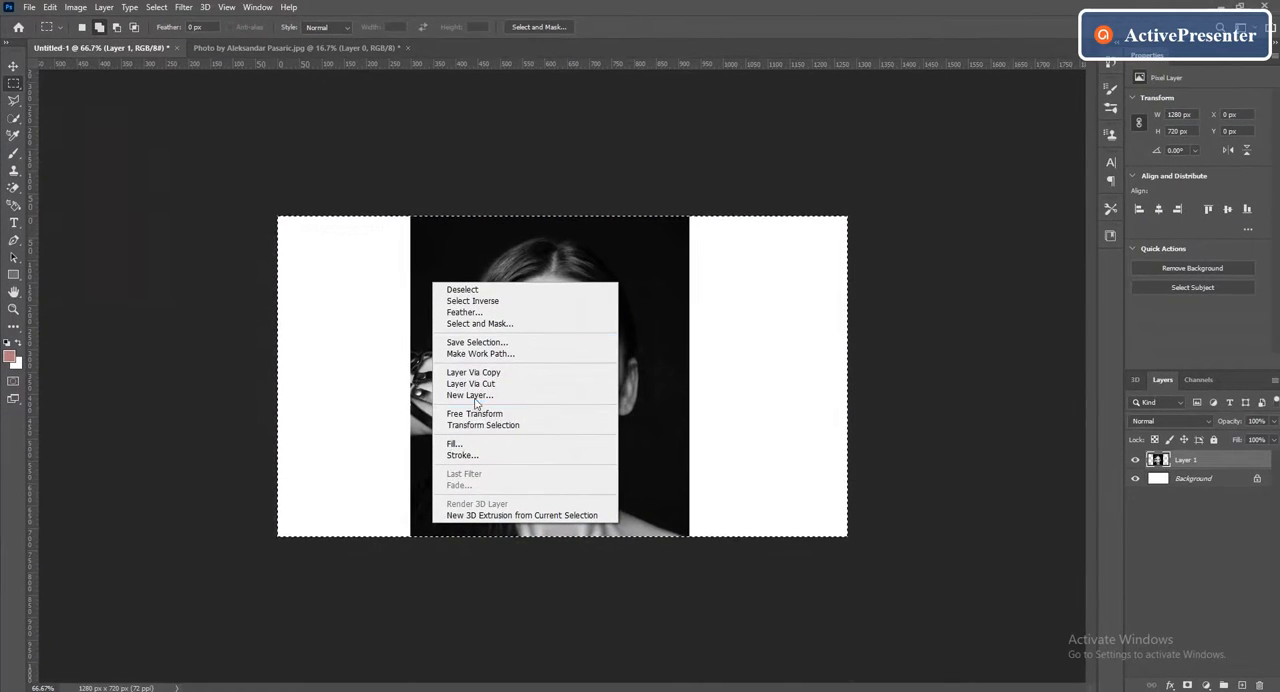
click(616, 525)
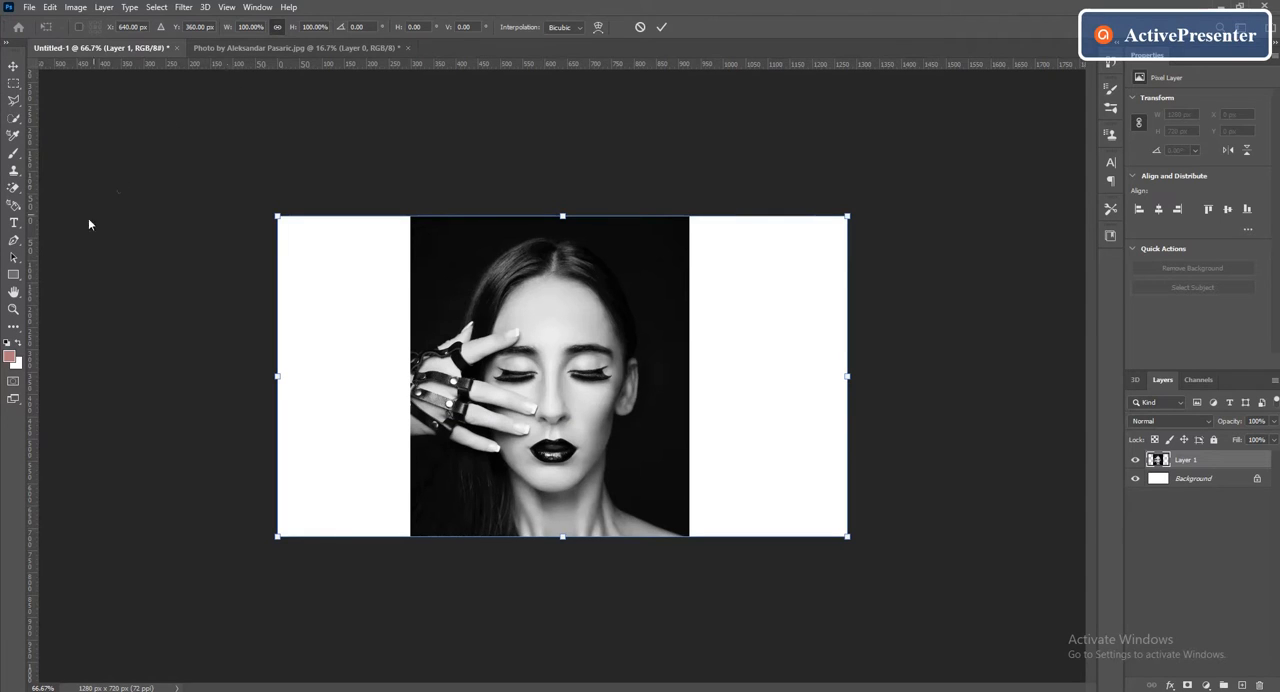
drag(30, 245, 562, 281)
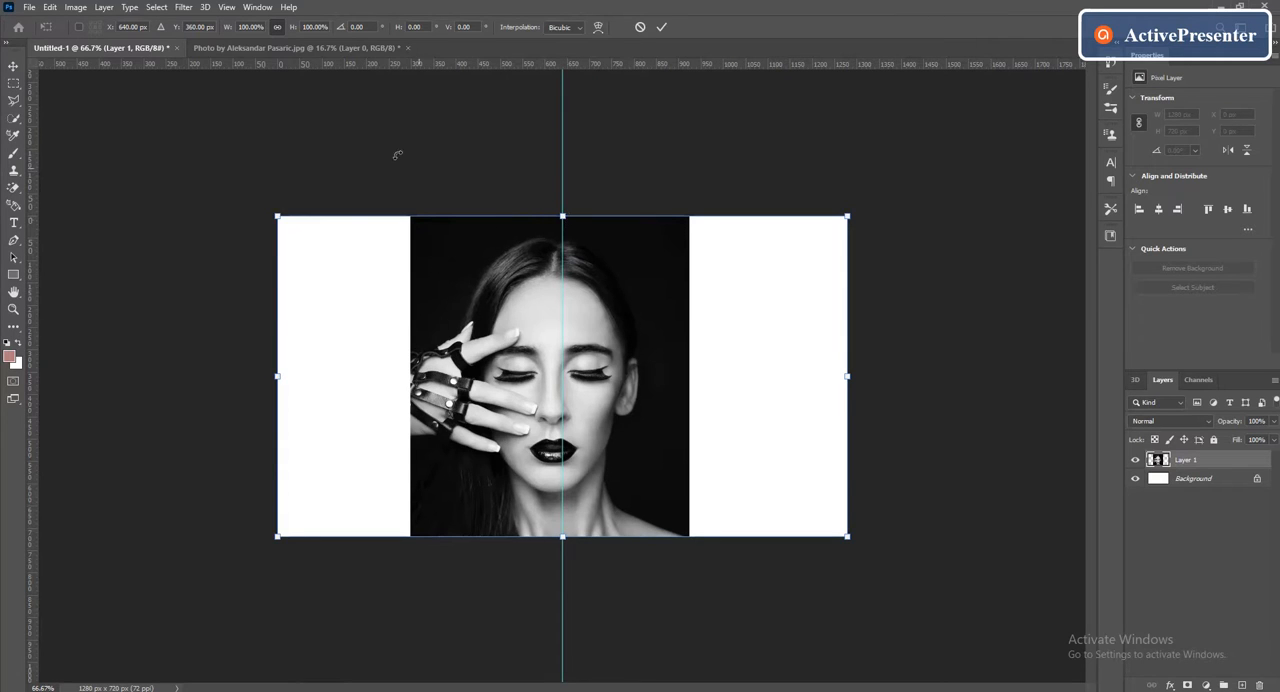
click(227, 8)
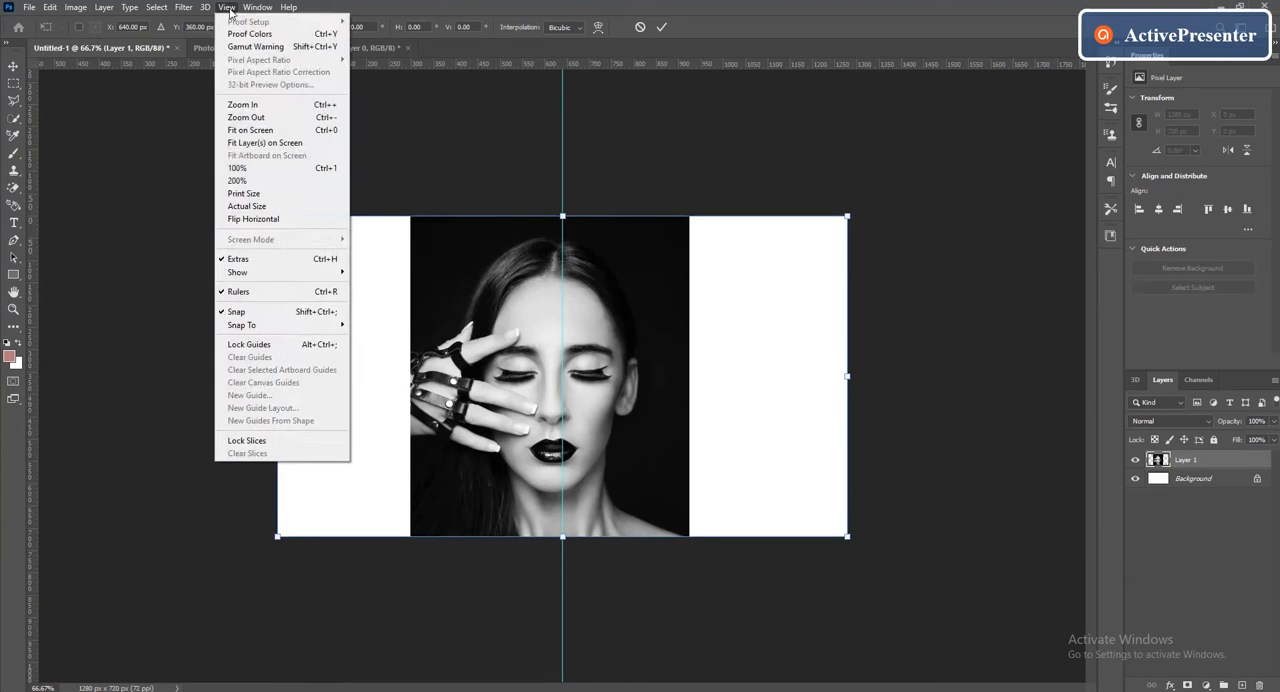
click(184, 273)
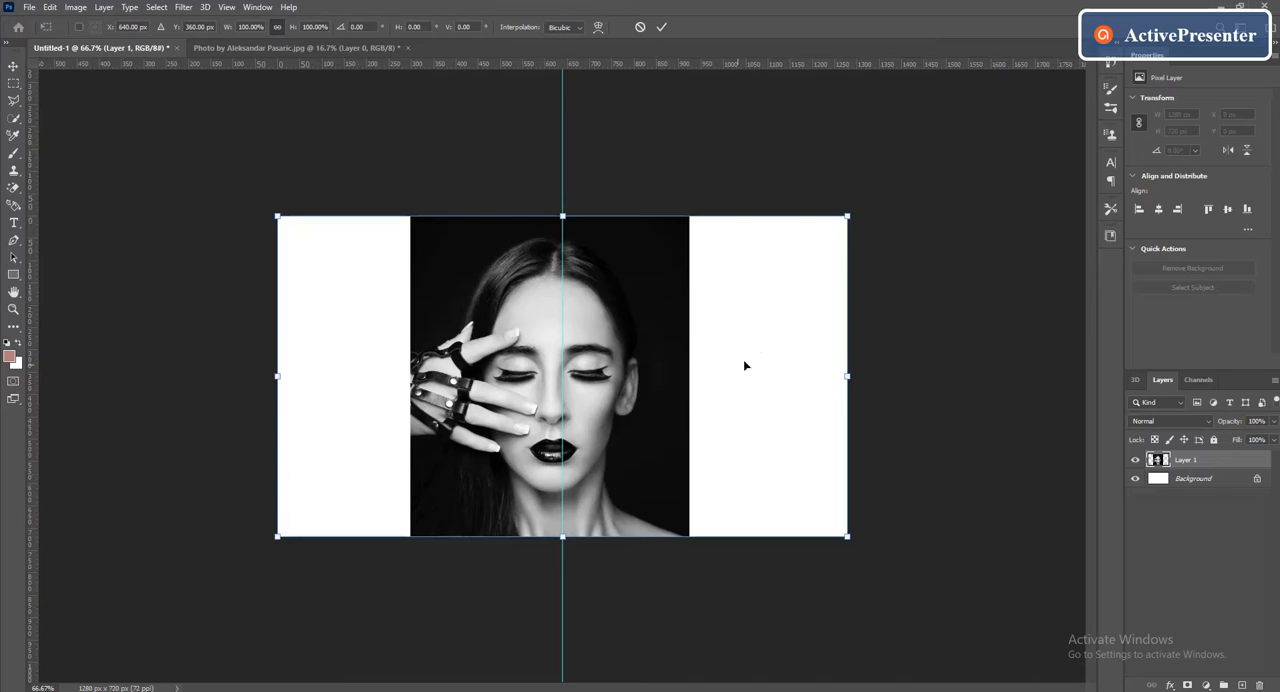
key(Return)
key(m)
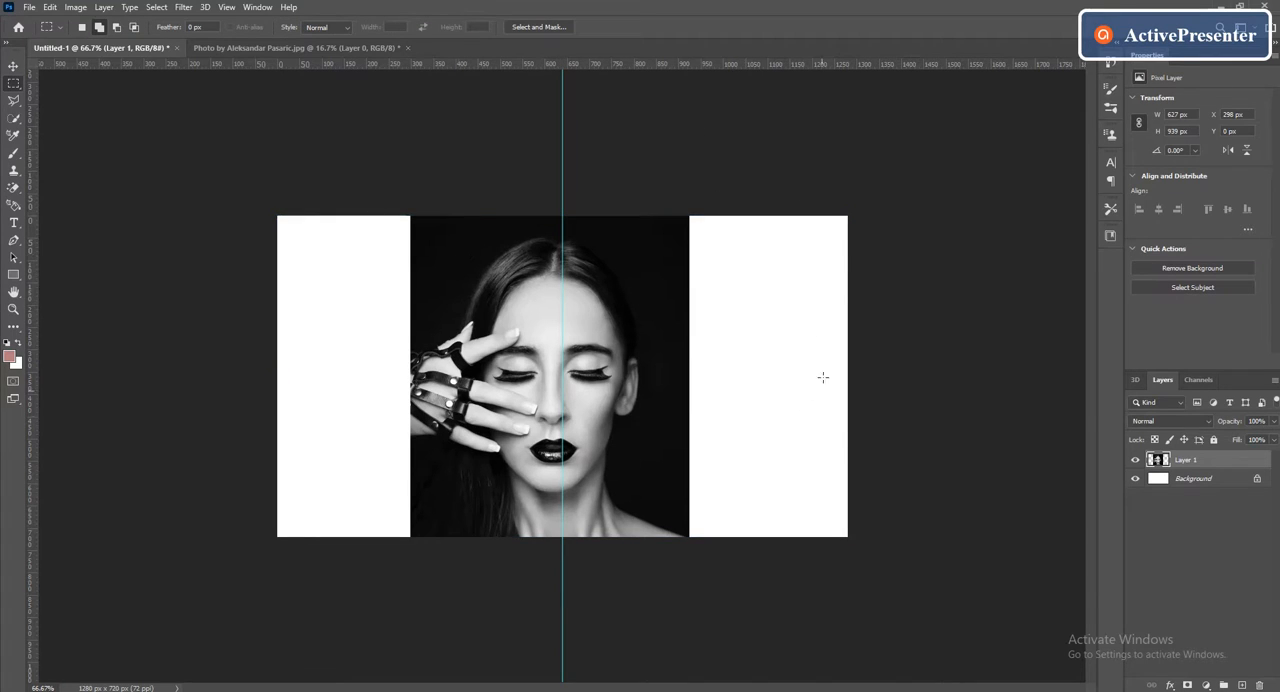
Move the portrait to about X 319, Y -10 px to centre the face on the guide, and mask it to the canvas's right half.
click(14, 68)
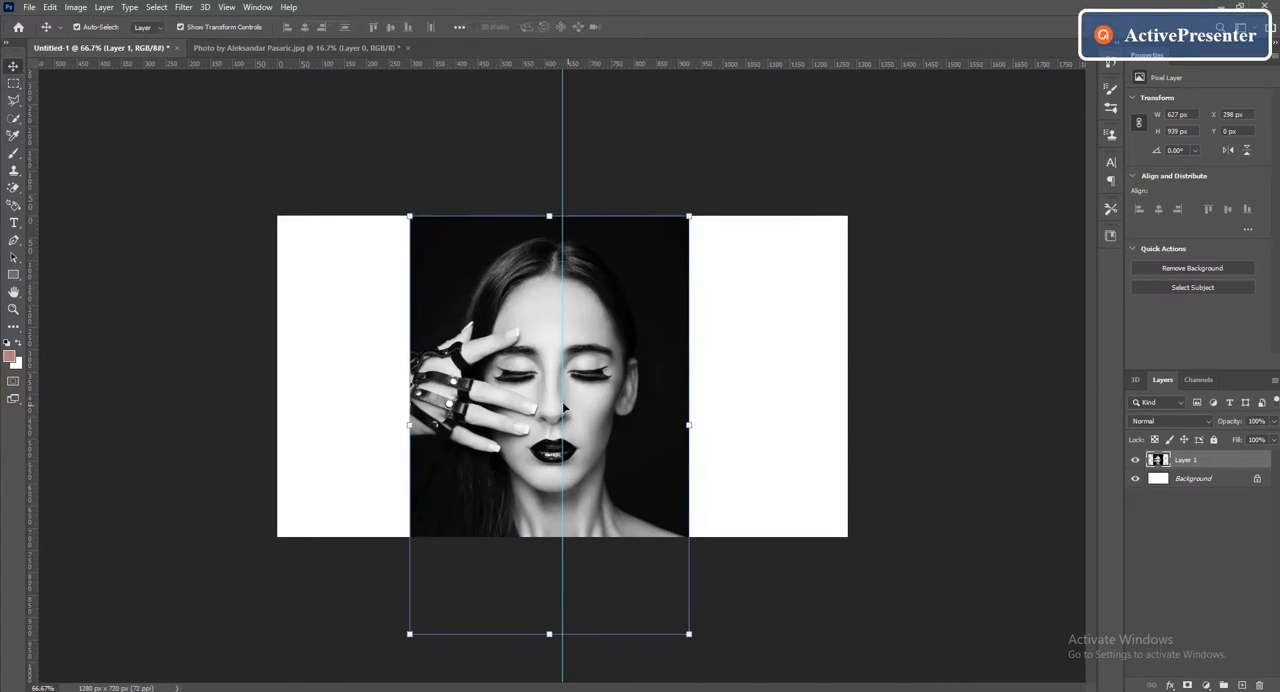
mouse_move(516, 385)
mouse_down()
mouse_move(535, 383)
mouse_move(522, 377)
mouse_up()
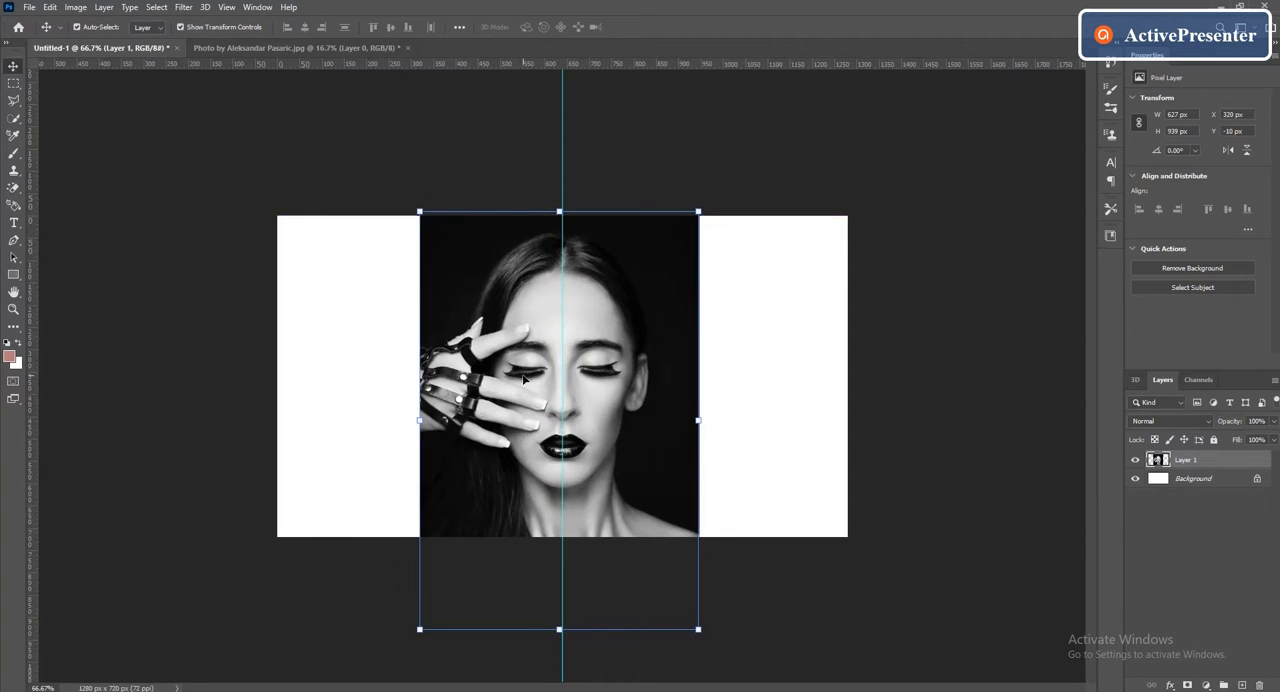
click(13, 84)
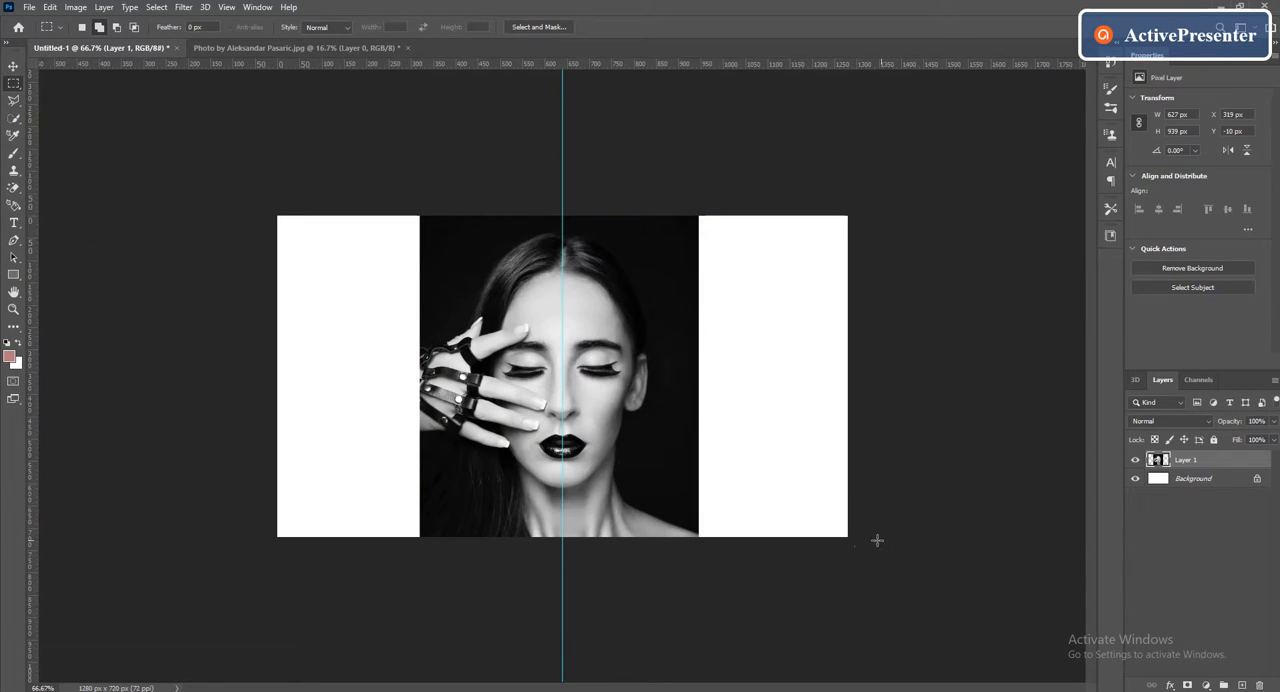
drag(850, 538, 562, 213)
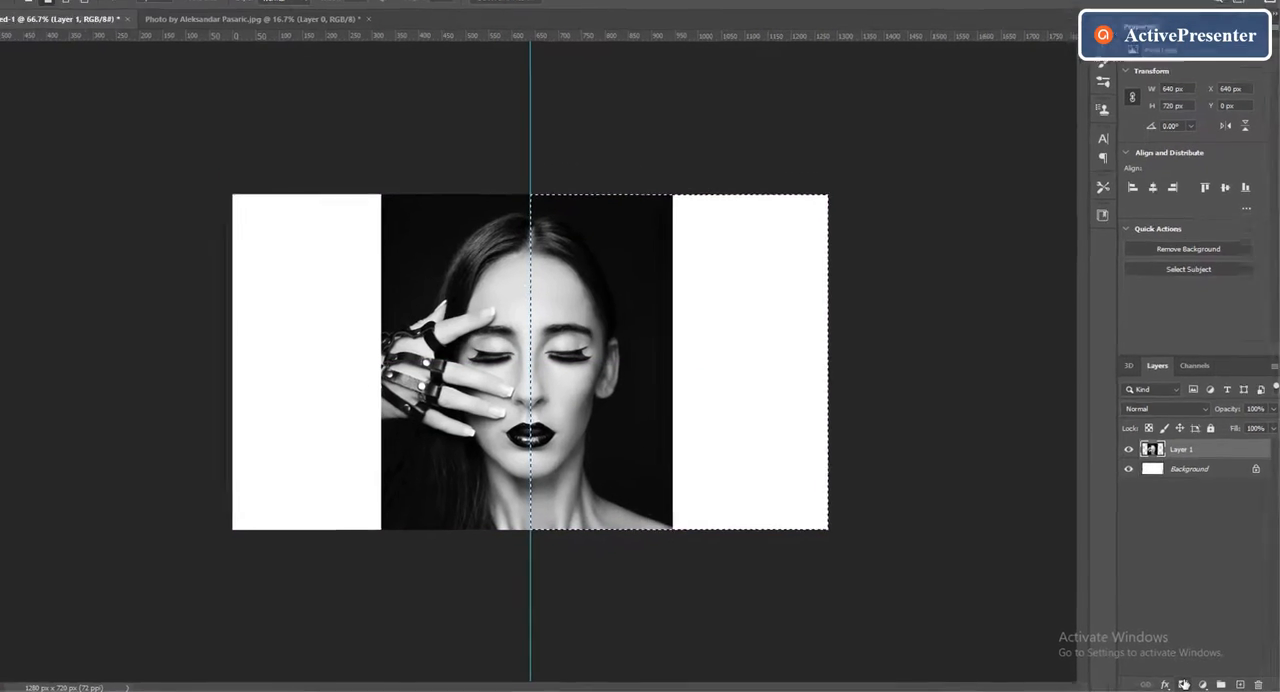
click(1183, 685)
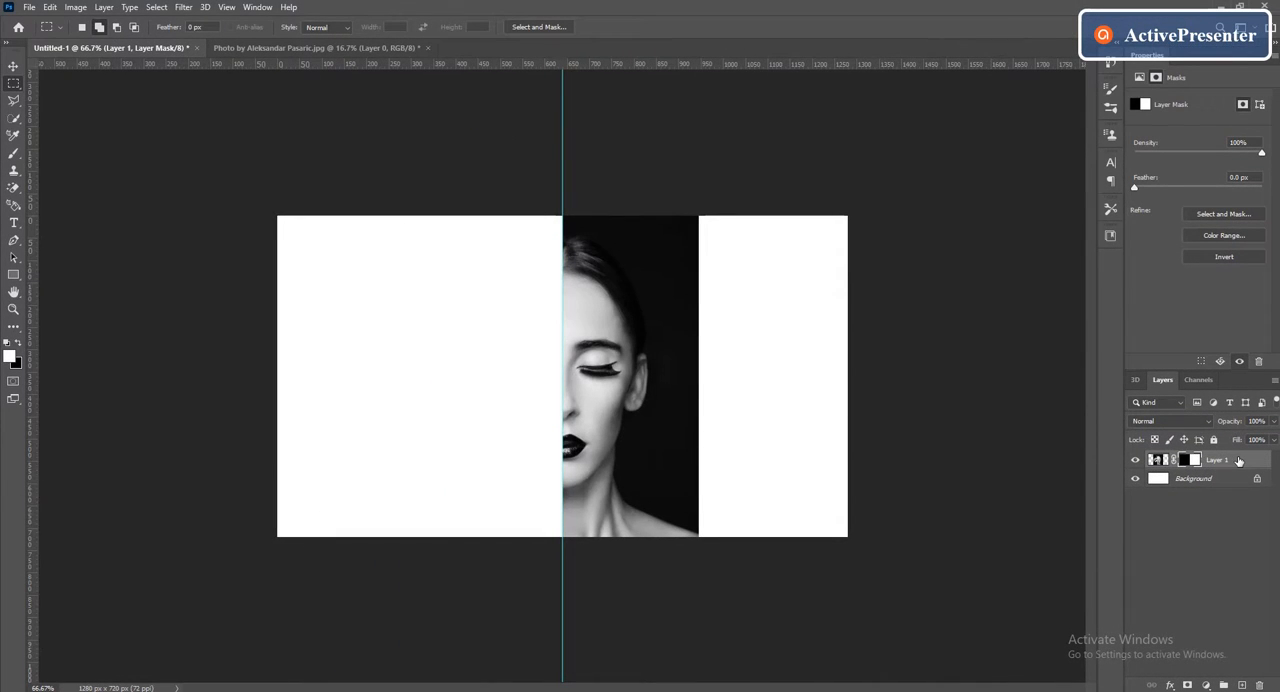
Duplicate the masked half-face layer, set the copy apart in the canvas's left half and flip it horizontally.
key(ctrl+j)
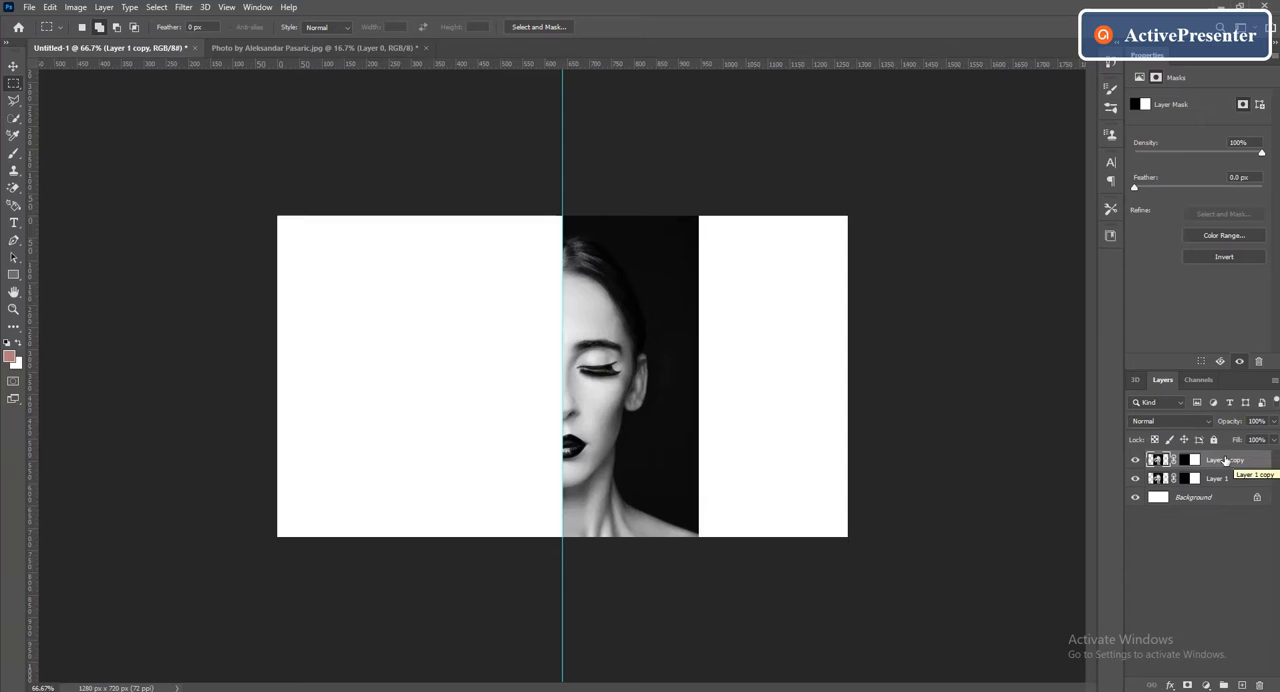
click(22, 65)
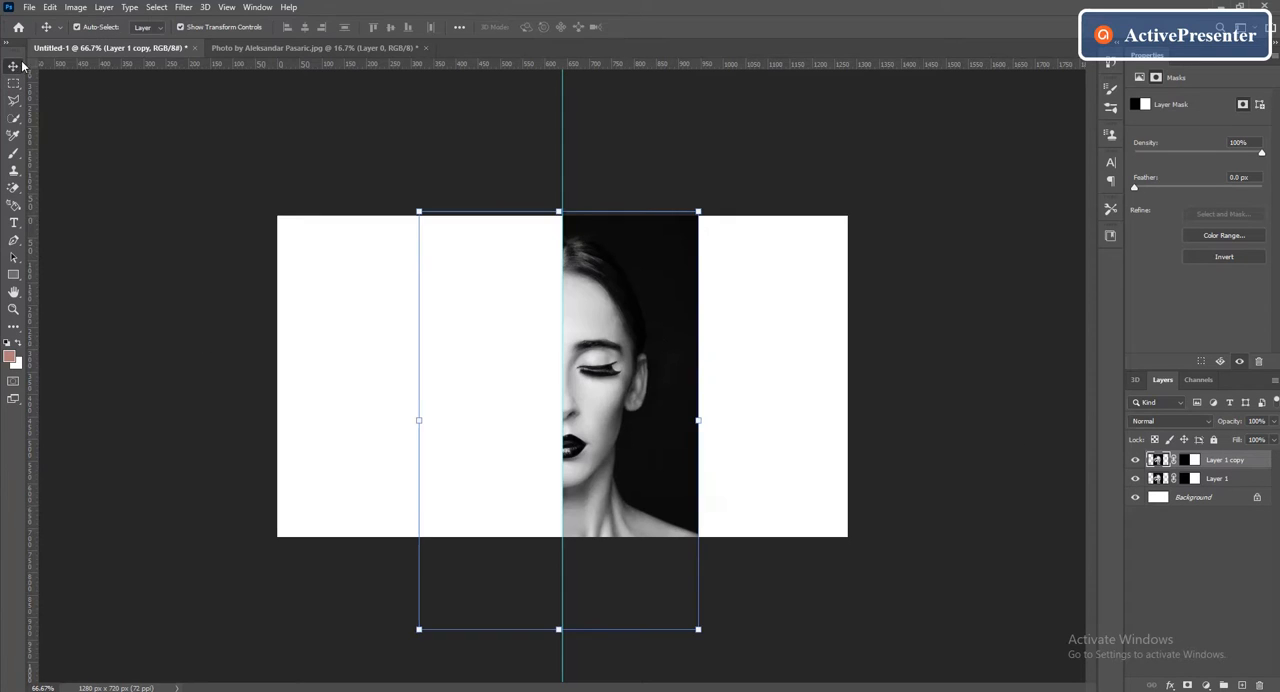
drag(665, 342, 480, 344)
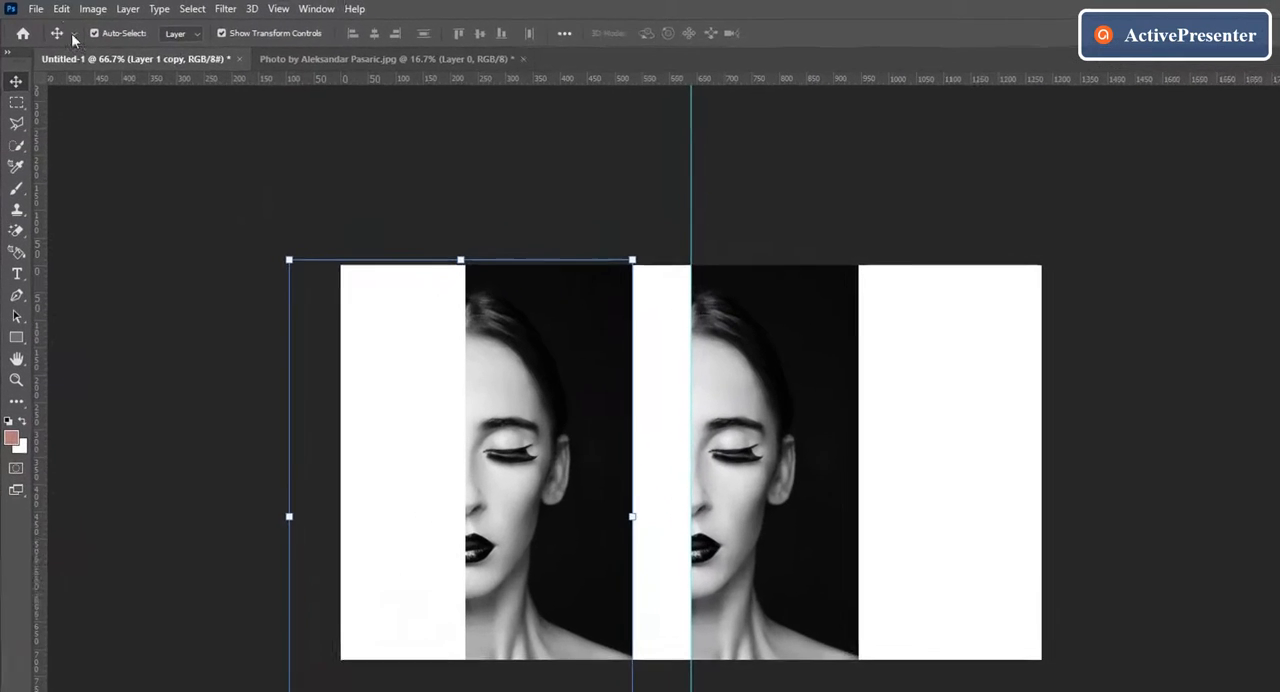
click(64, 10)
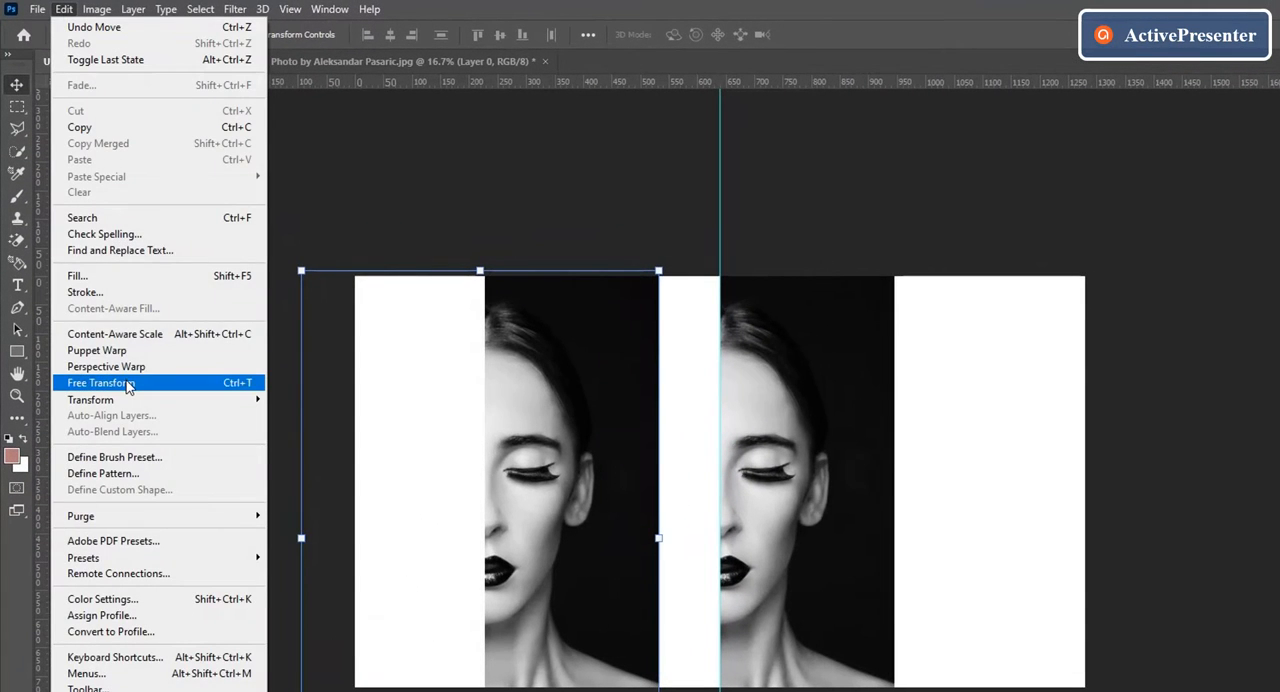
mouse_move(130, 400)
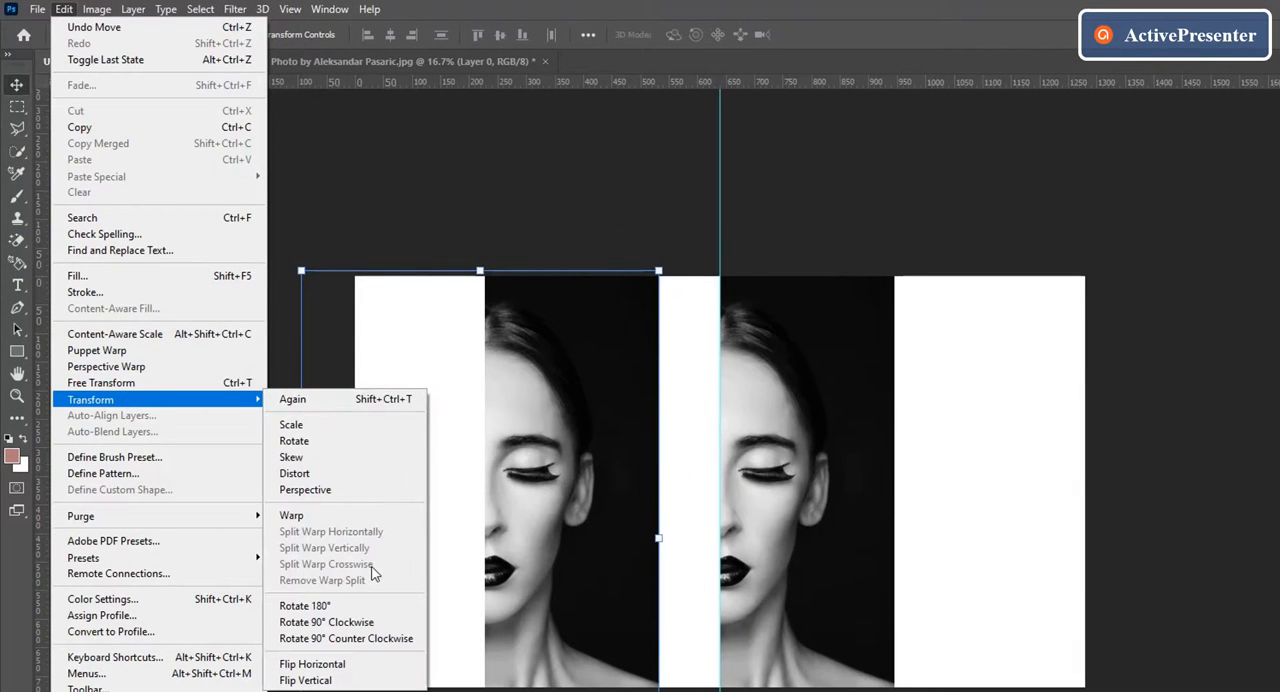
click(359, 665)
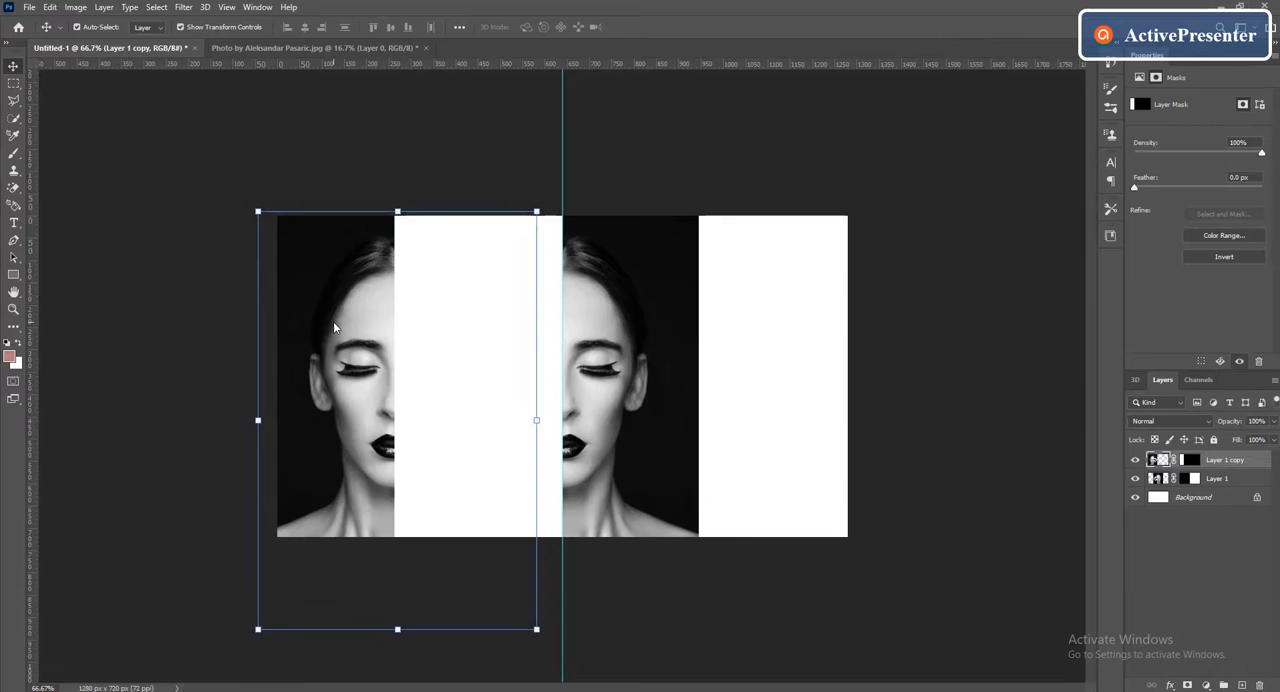
Join the mirrored half to the original half at the guide to form a symmetrical face, and remove the guide.
drag(334, 326, 507, 326)
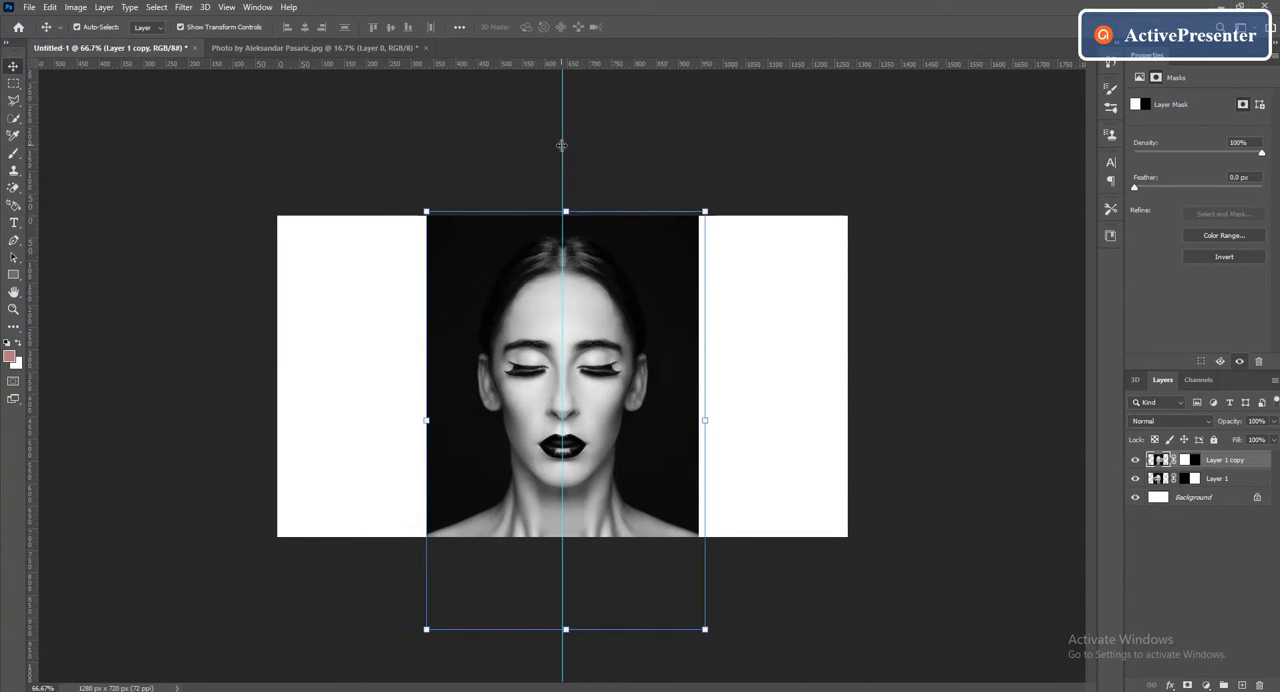
drag(558, 64, 34, 216)
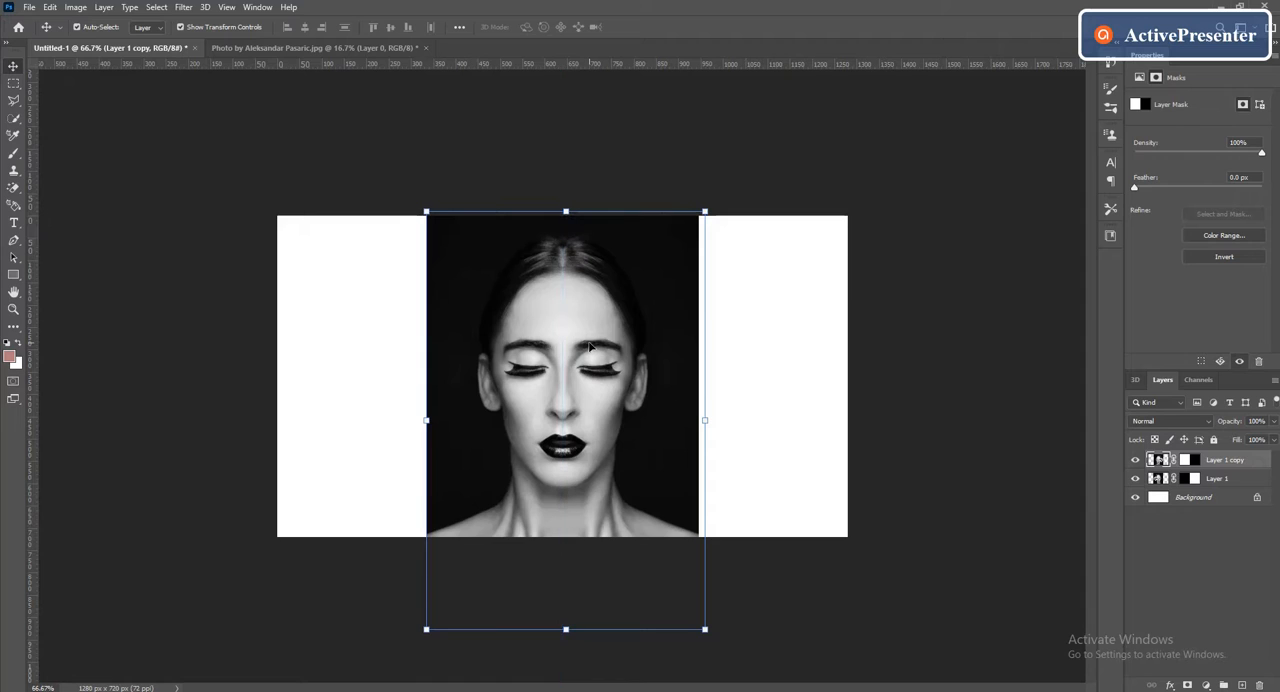
Hide Layer 1 copy and add a Solid Color fill above the Background, using near-black sampled from the photo's backdrop.
click(1135, 460)
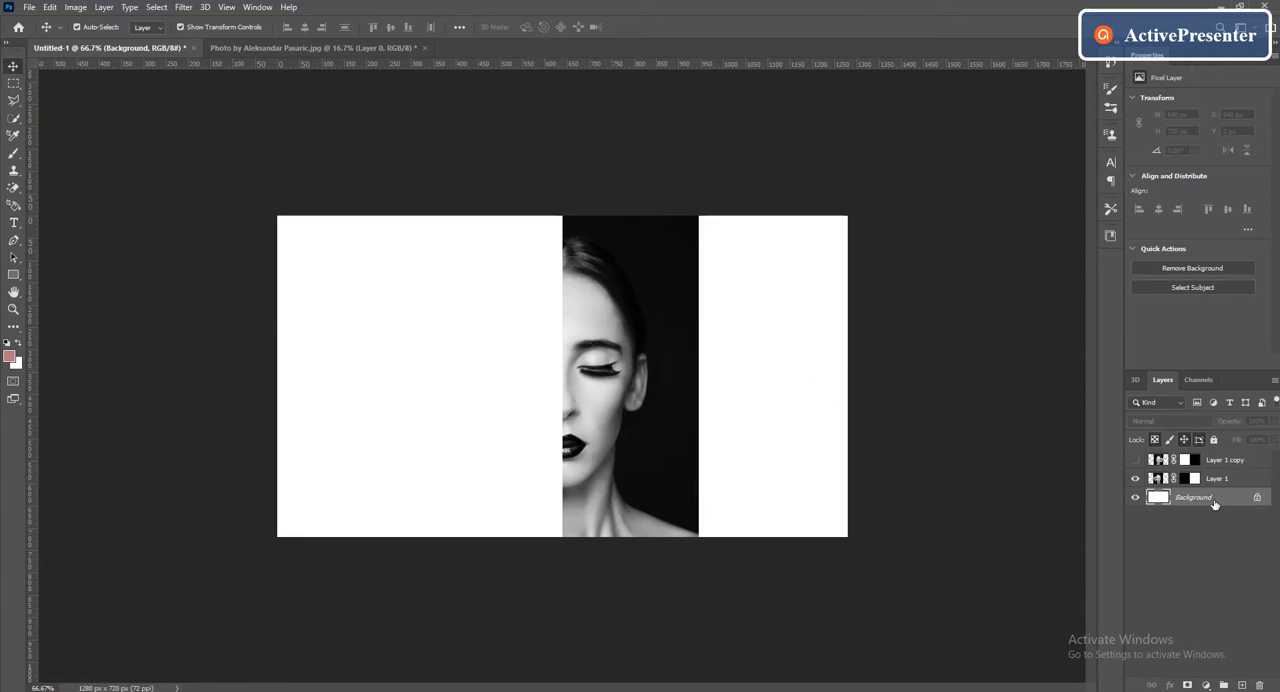
click(1206, 685)
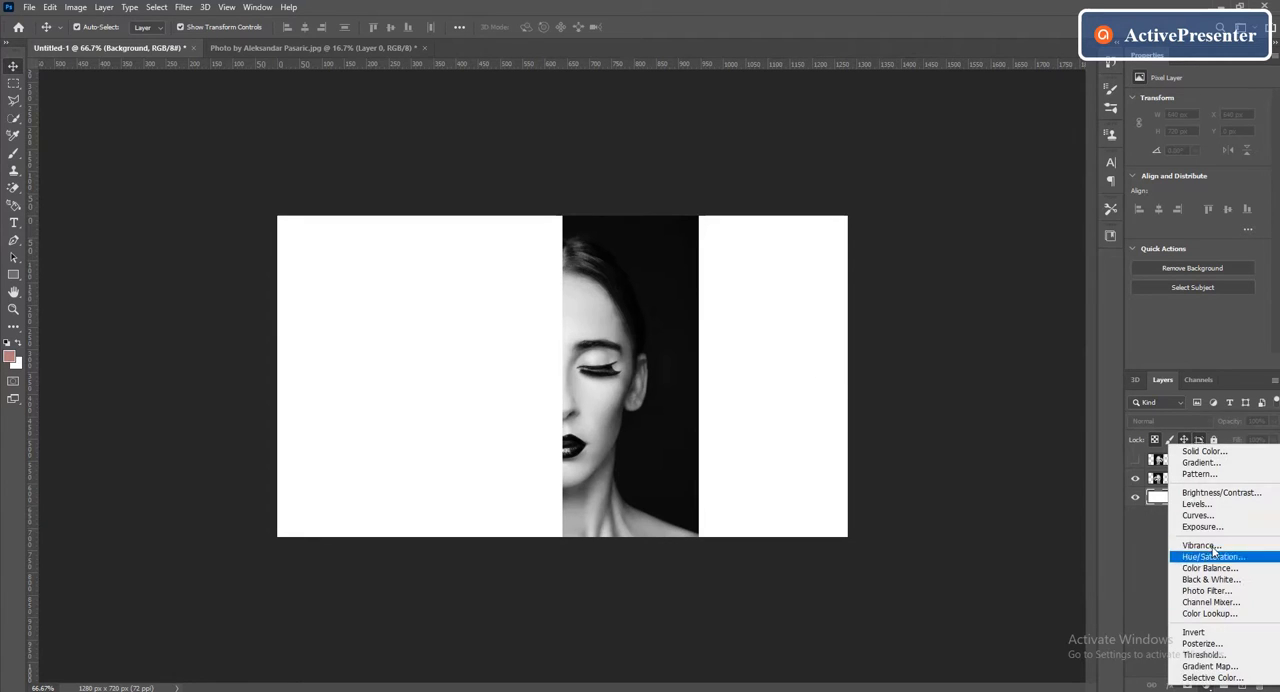
click(1206, 452)
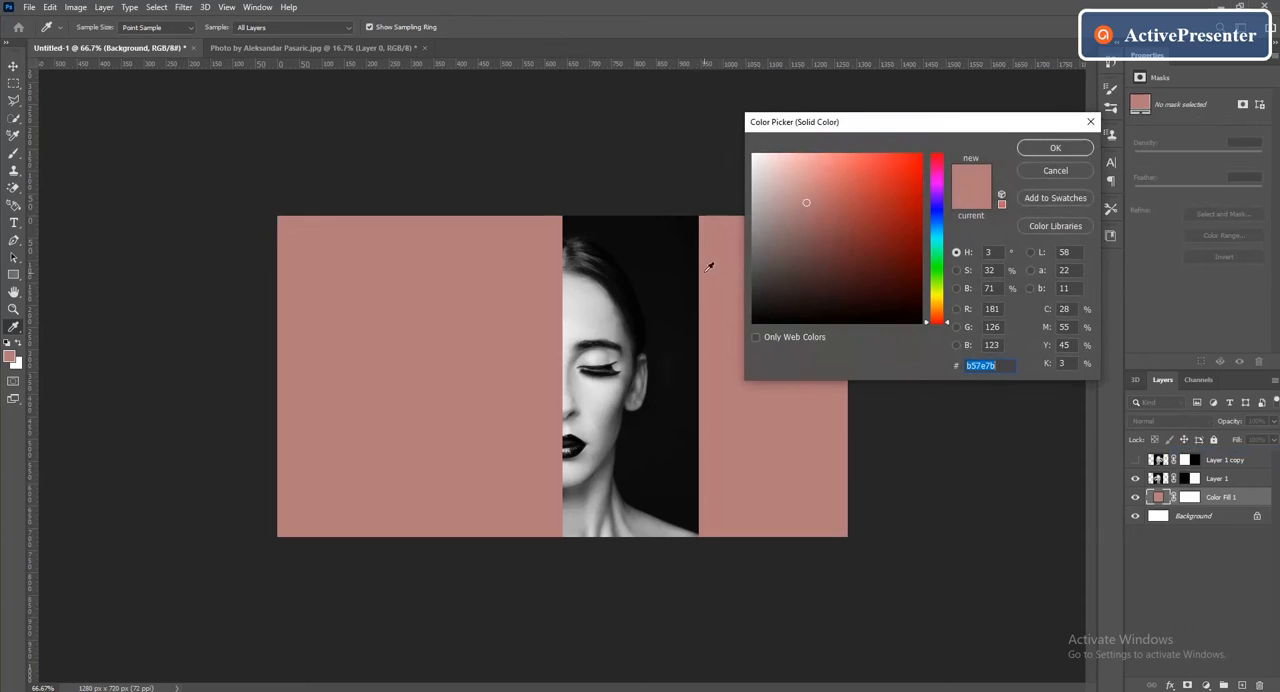
click(675, 241)
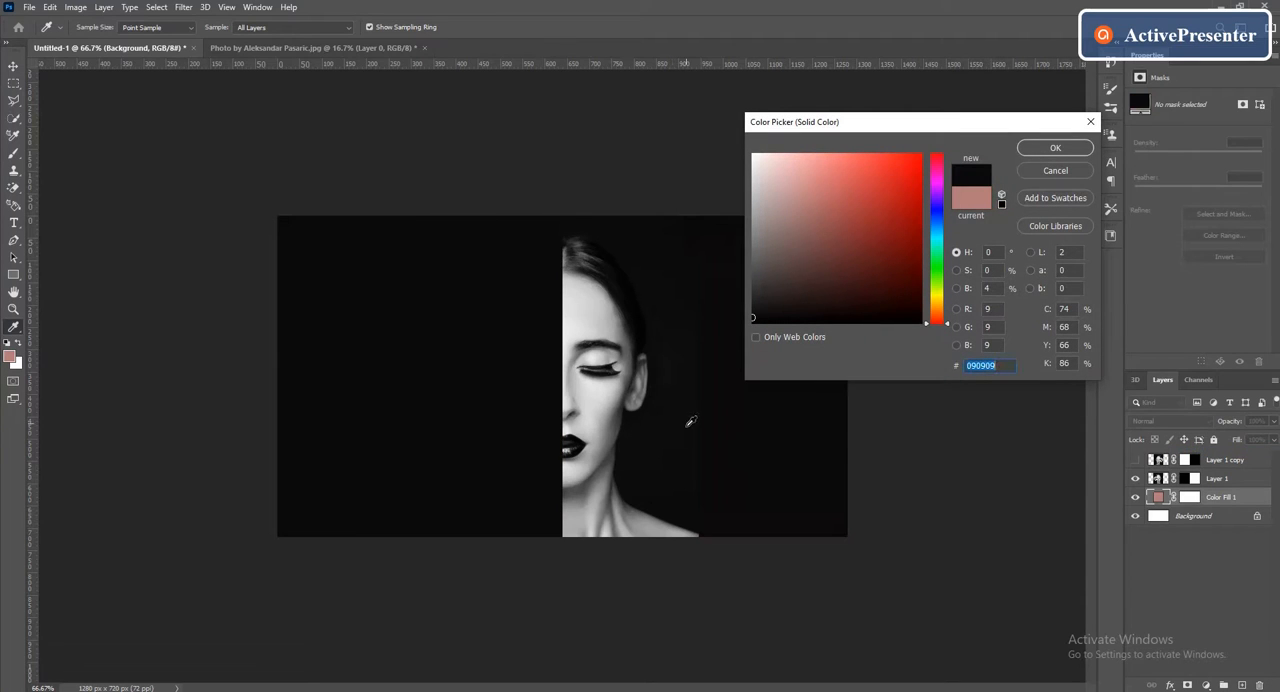
click(704, 293)
click(1077, 150)
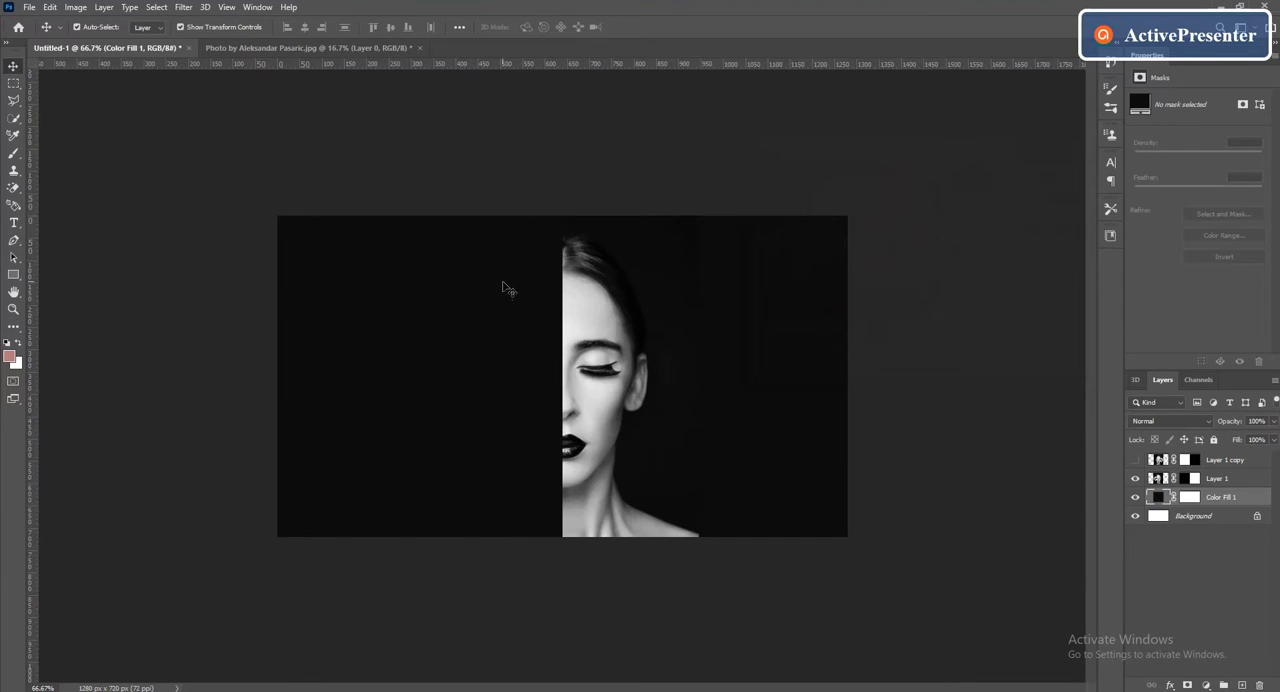
Add right-aligned #dfdfdf text "TO BE OR NOT TO BE" in 71.66 pt Dutch801 XBd BT Extra Bold, stacked in the canvas's empty left half.
click(10, 226)
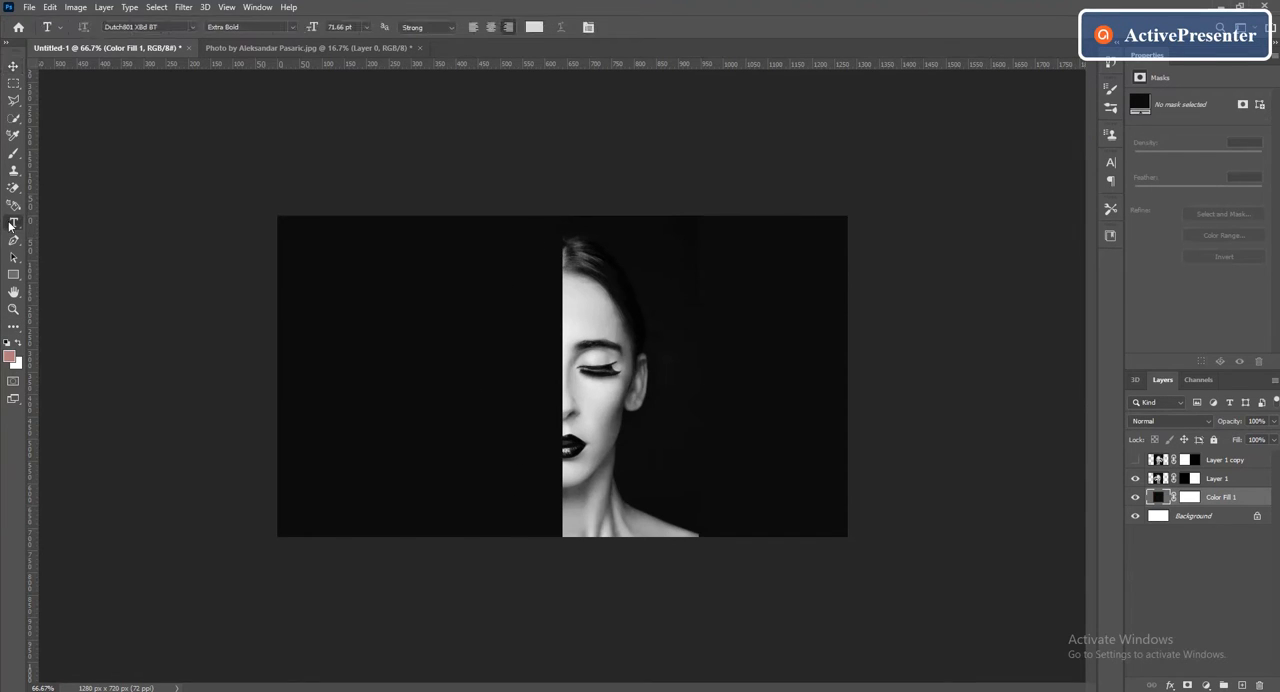
drag(398, 256, 455, 442)
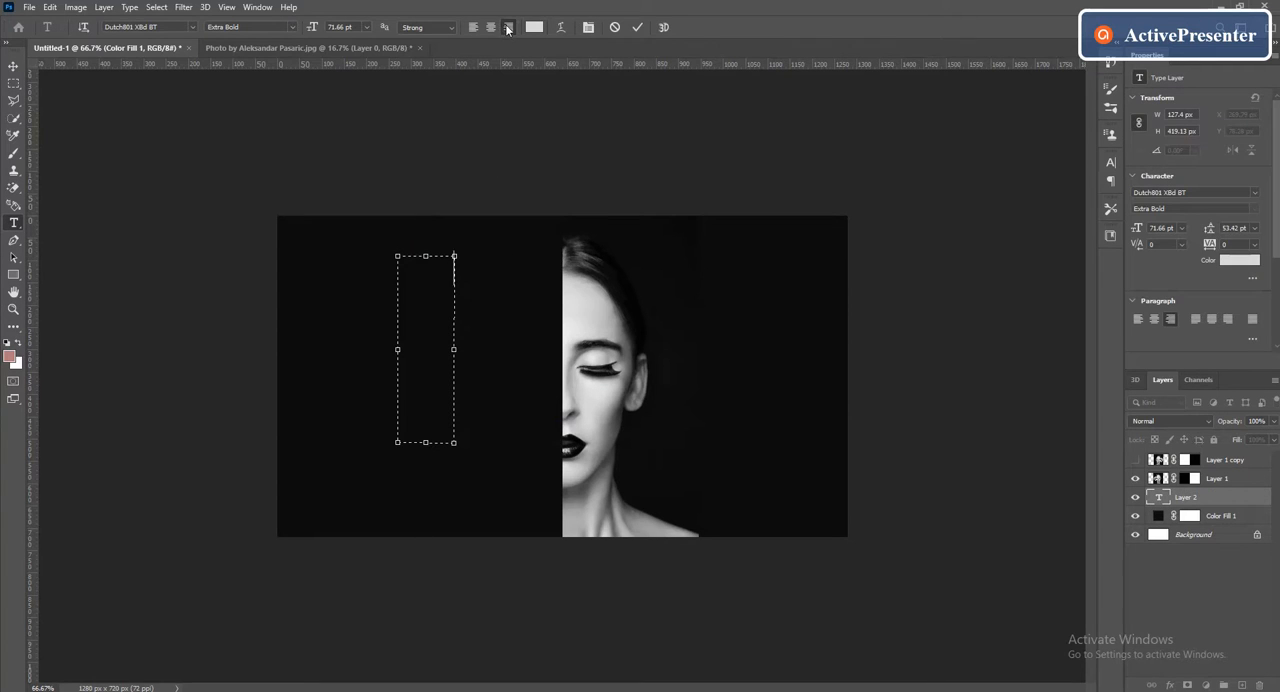
click(534, 27)
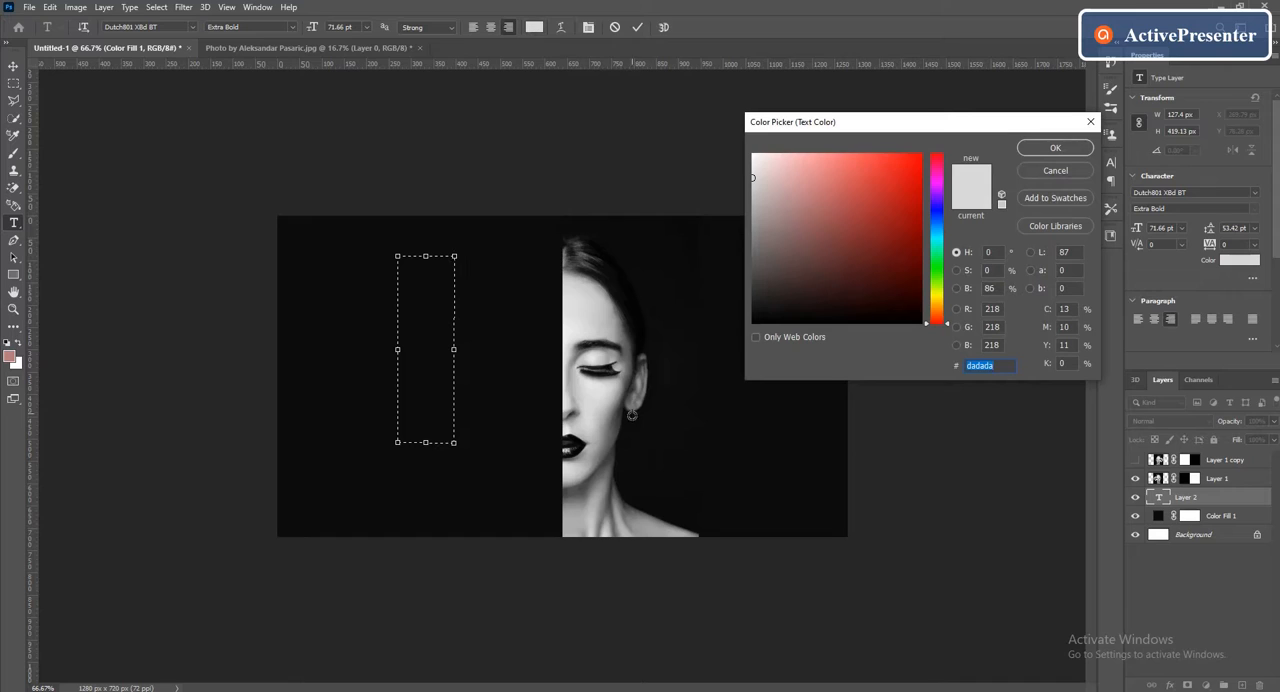
click(1058, 148)
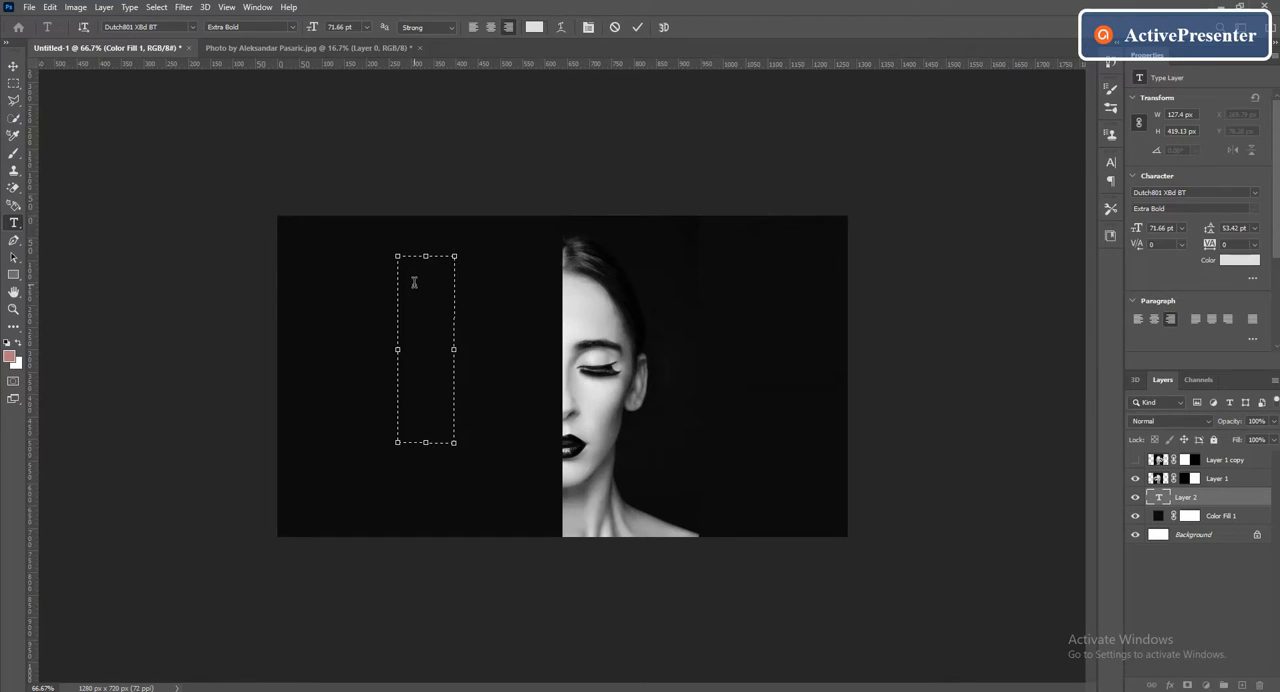
text(TO BE OR NOT TO BE)
drag(410, 443, 412, 404)
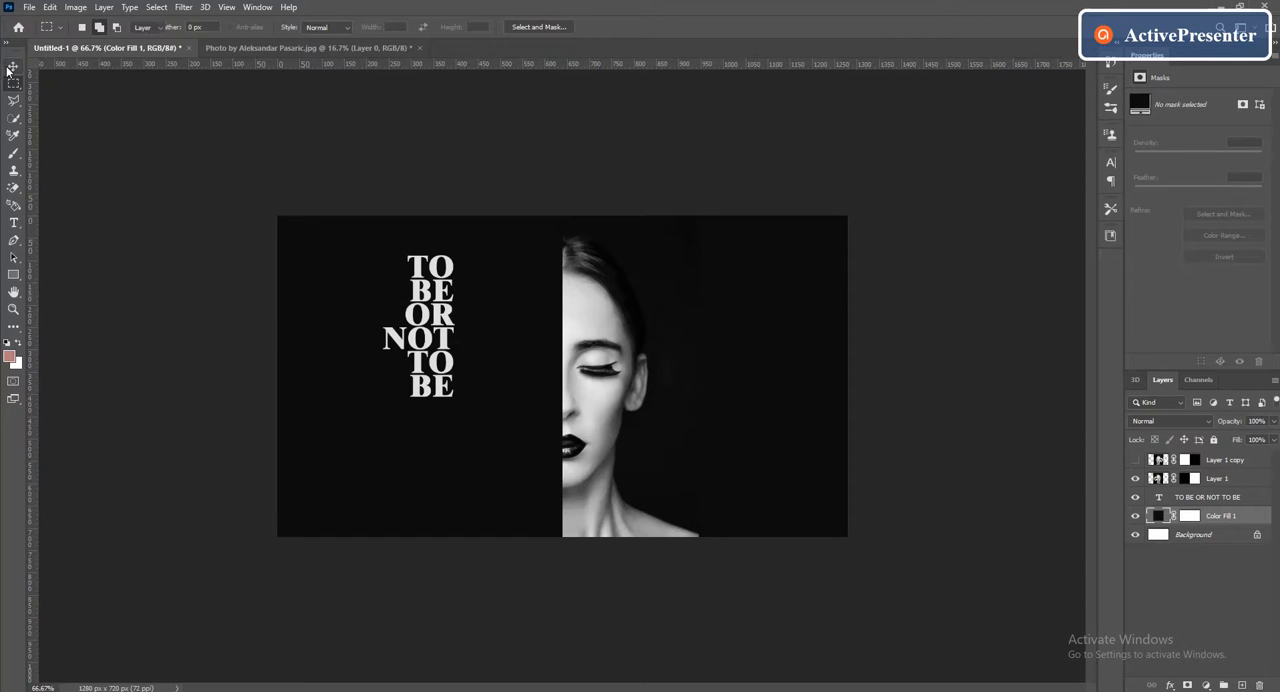
Scale the TO BE OR NOT TO BE text proportionally to about 186% and move it against the half-face's cut edge.
click(13, 65)
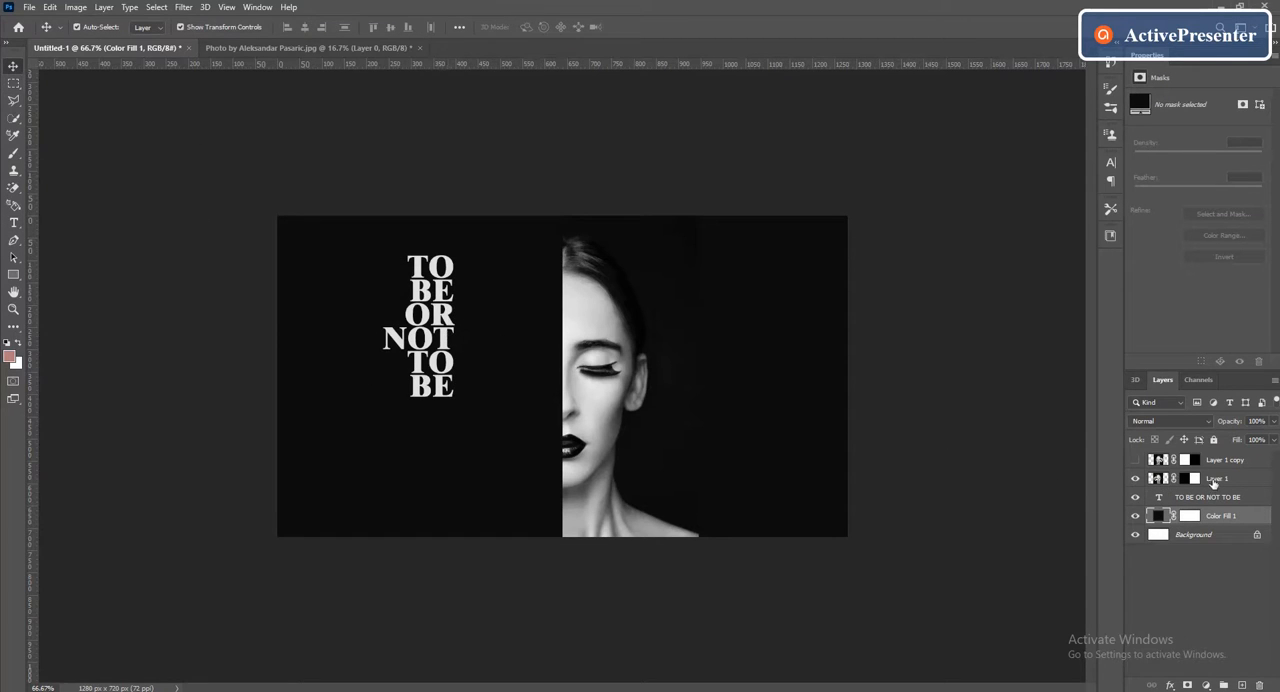
click(1213, 500)
key(ctrl+t)
drag(455, 405, 493, 536)
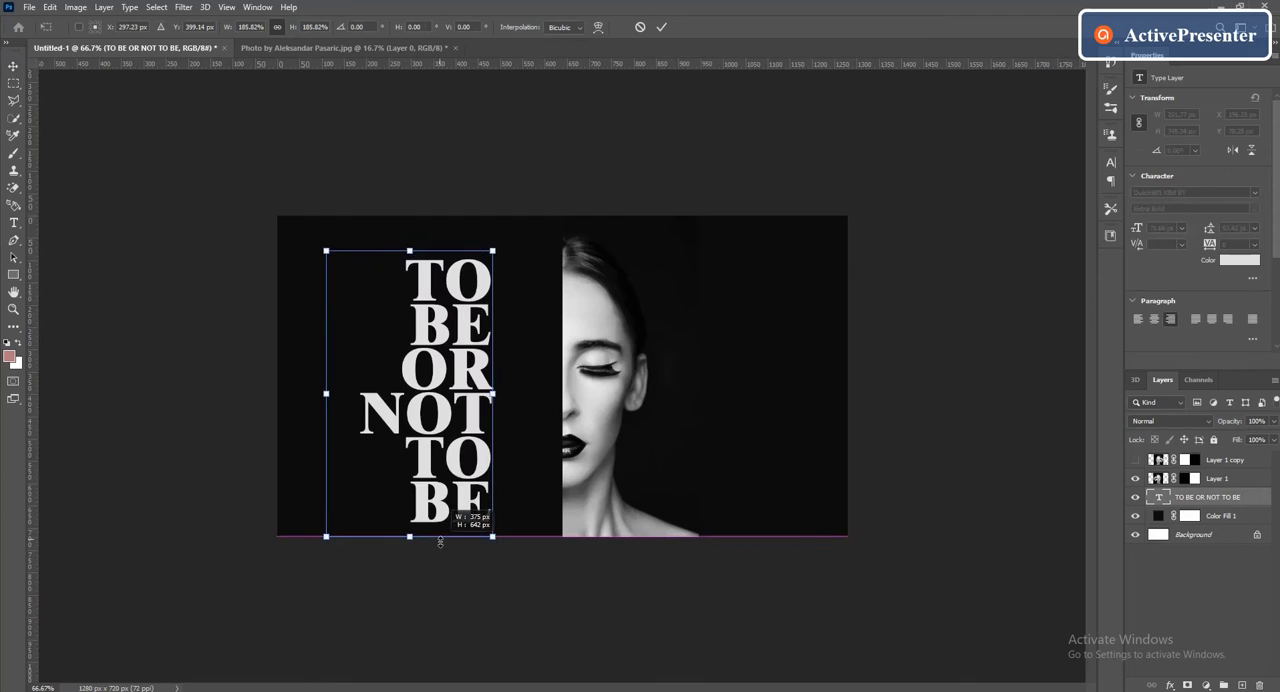
drag(449, 424, 519, 417)
Stretch the text to about 107% width and 196% height, keeping its right edge on the face's centre line.
drag(396, 387, 420, 387)
drag(491, 509, 491, 537)
drag(491, 266, 473, 240)
drag(386, 390, 440, 392)
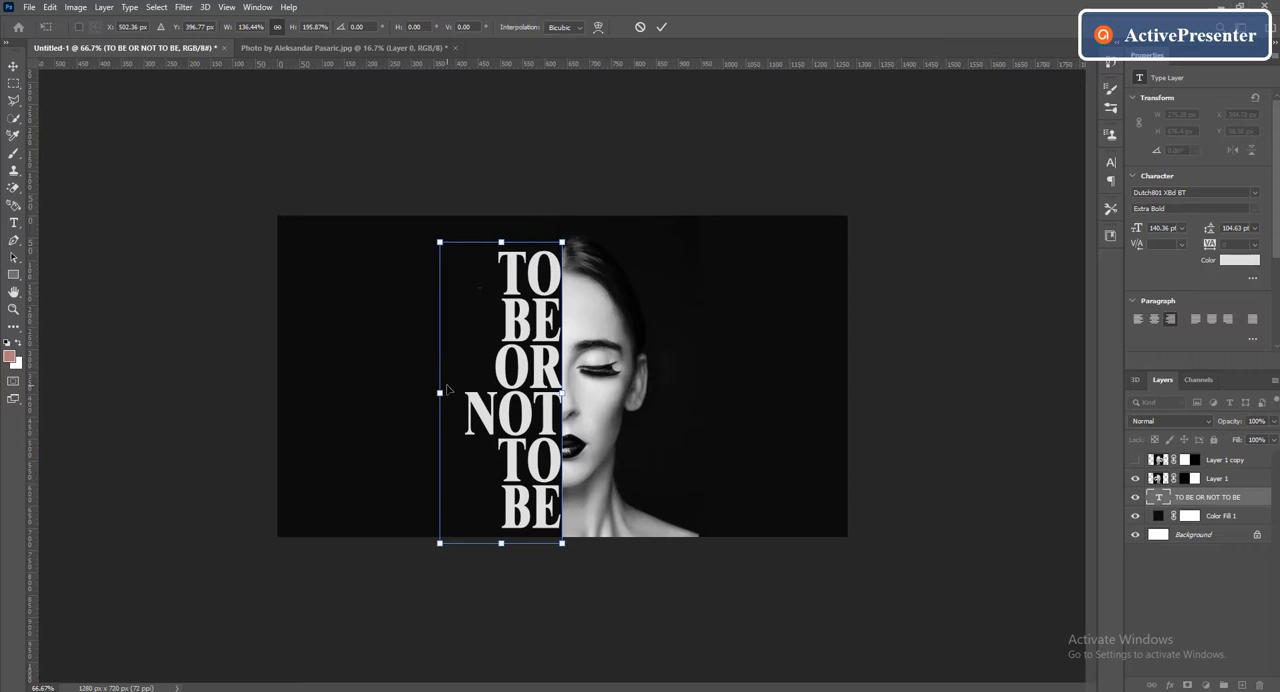
drag(440, 392, 466, 392)
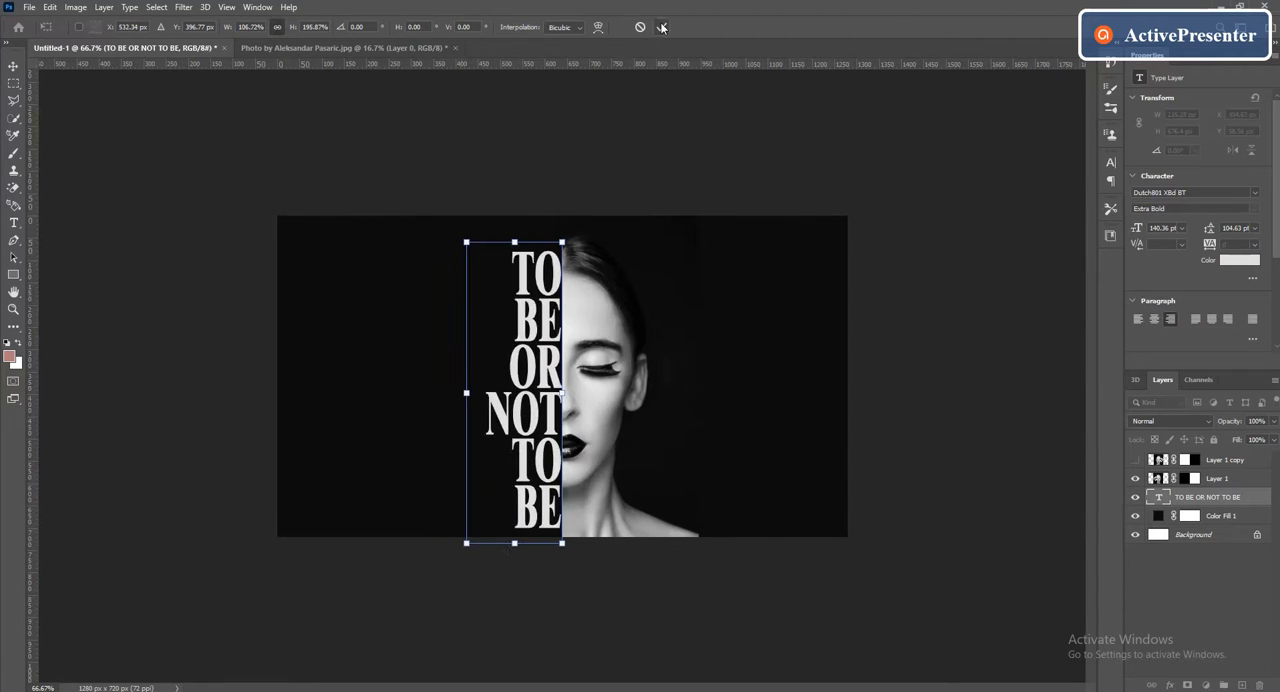
click(662, 28)
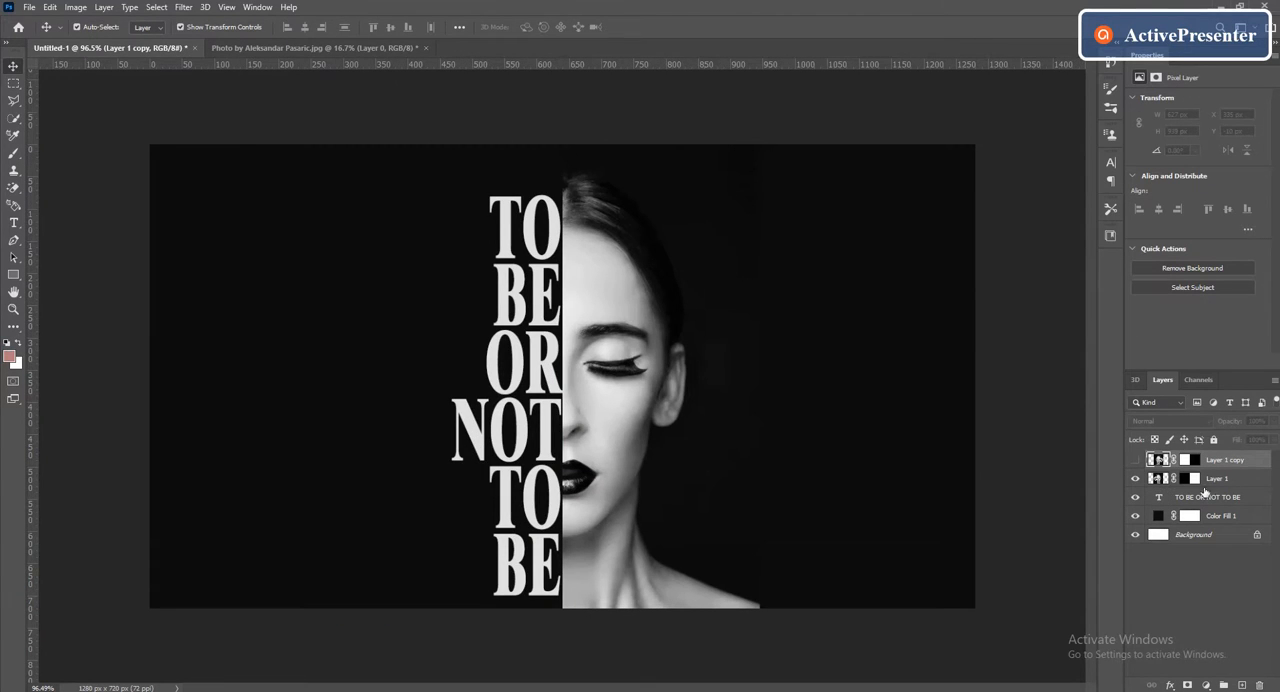
Place Layer 1 copy, unhidden, directly above the text layer and clip it to the text.
drag(1239, 470, 1226, 490)
click(1135, 481)
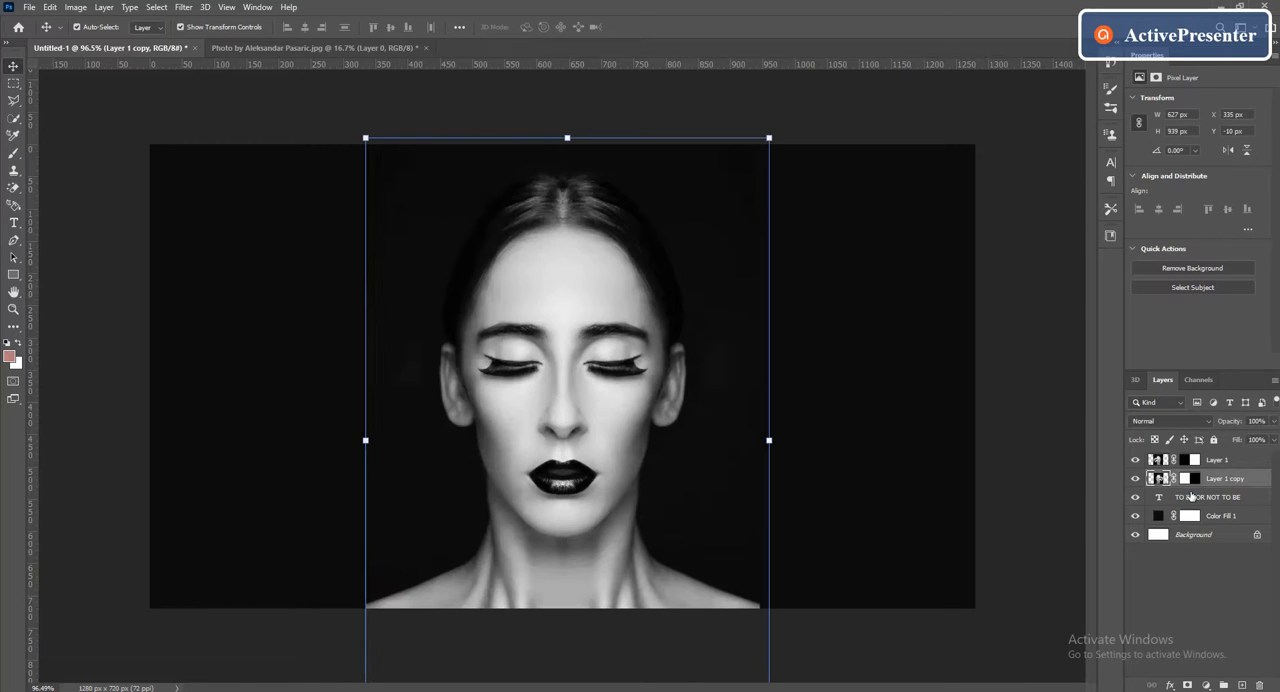
right_click(1218, 480)
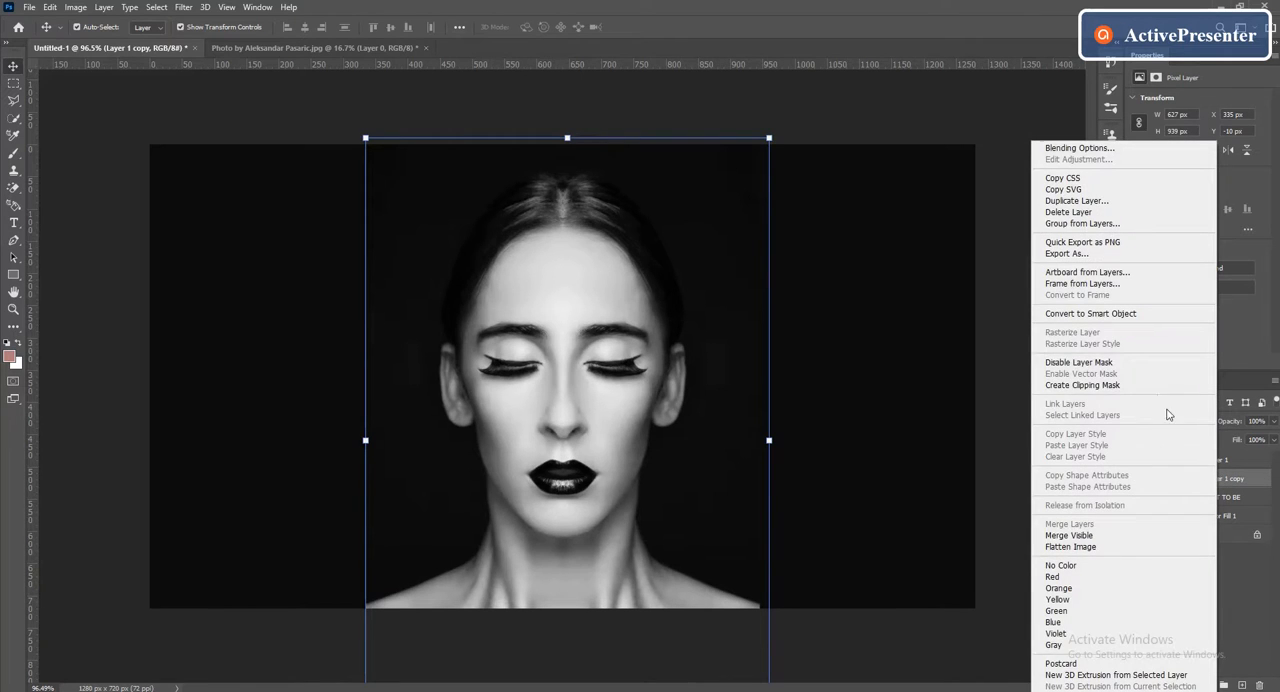
click(1062, 390)
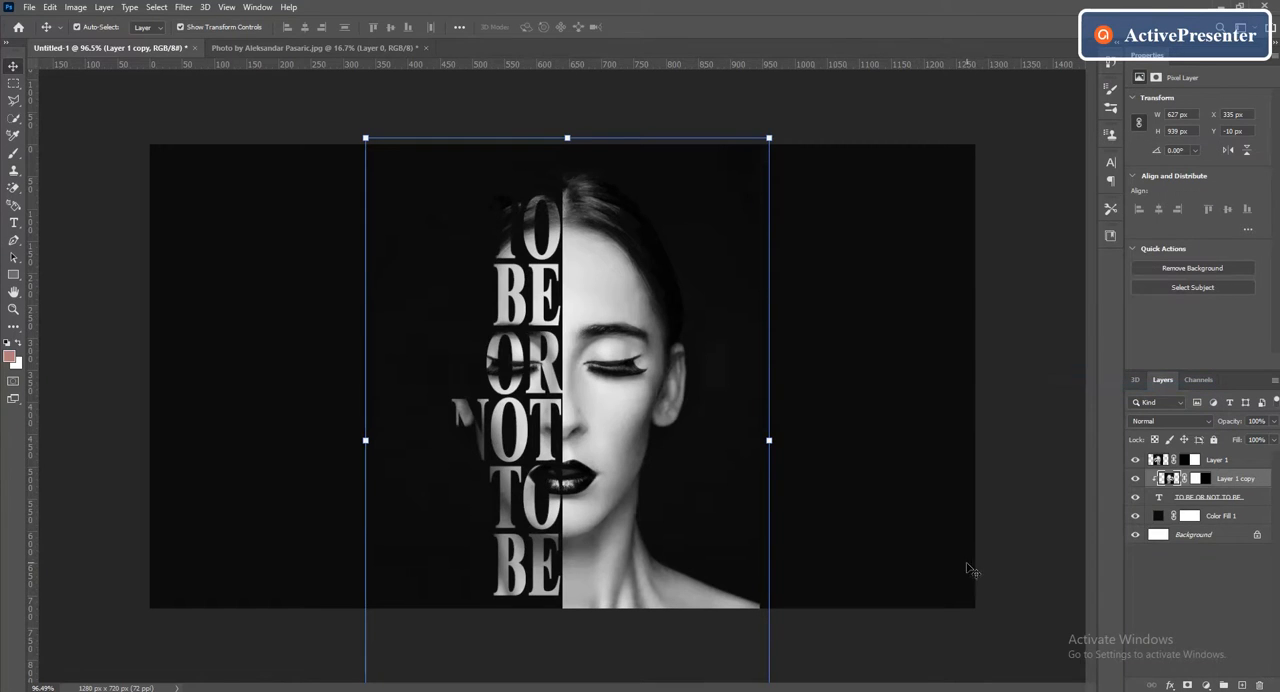
click(389, 94)
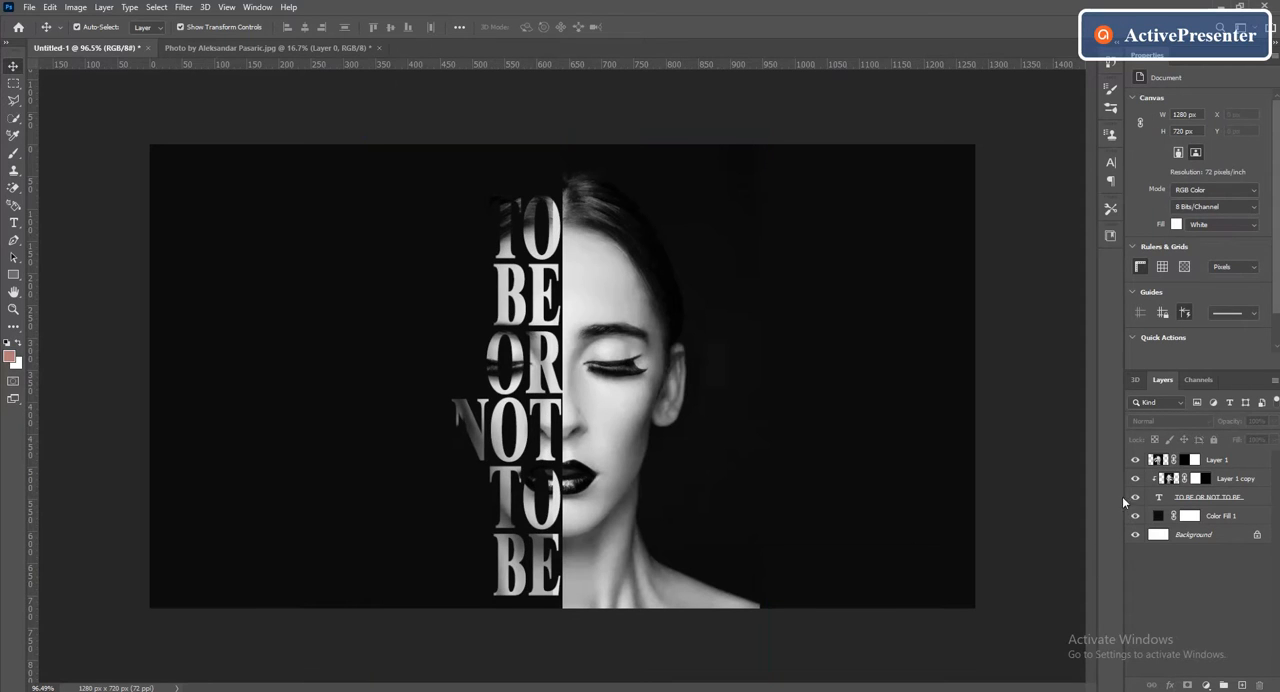
Add a Levels adjustment above Layer 1 with the black input at about 8 and the white input at about 234.
click(1218, 452)
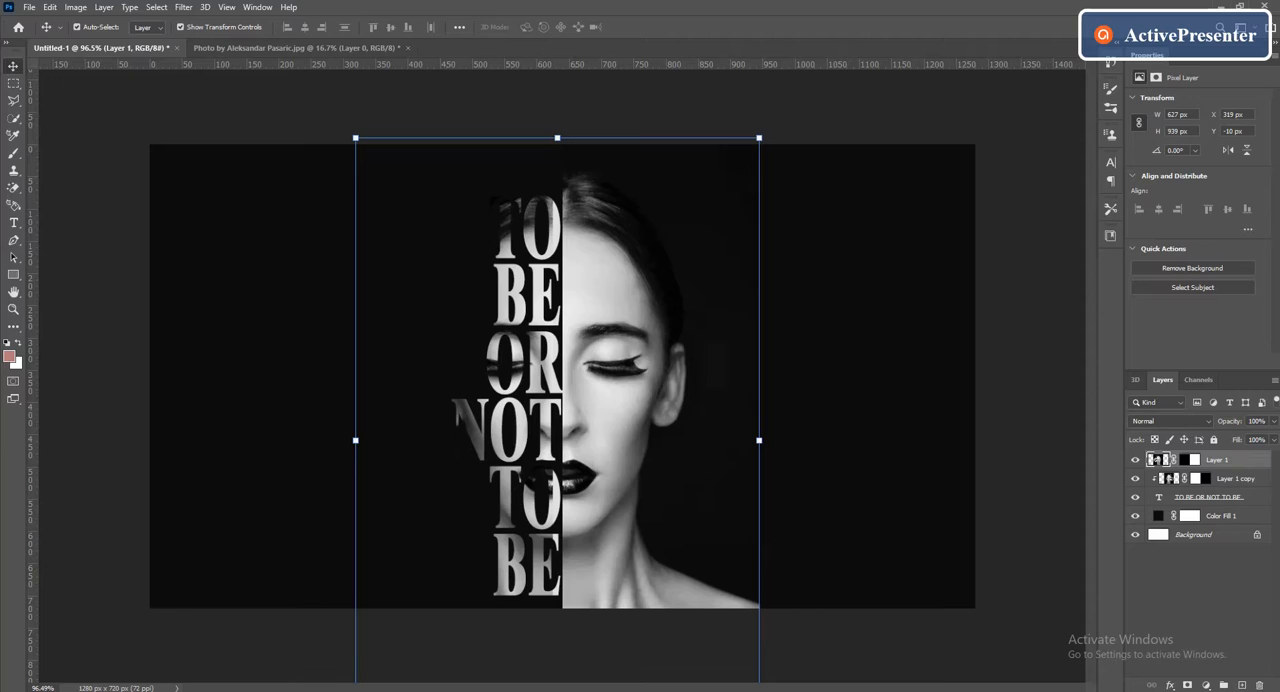
click(1206, 686)
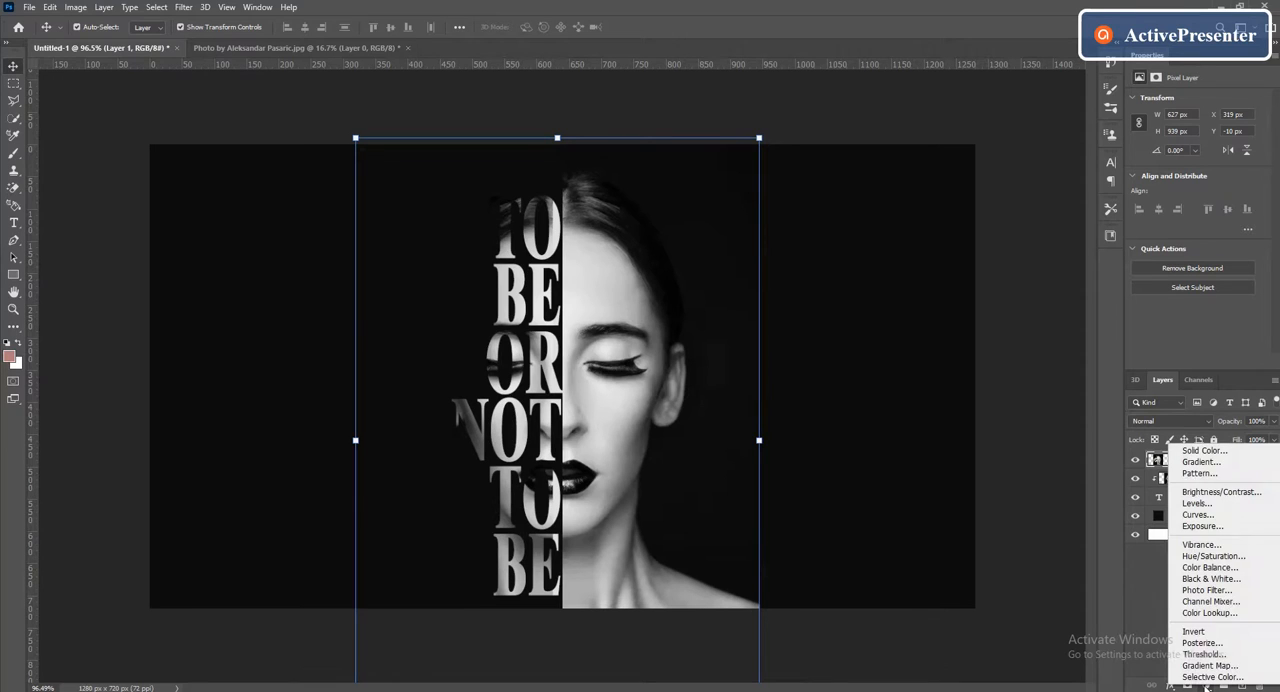
click(1205, 504)
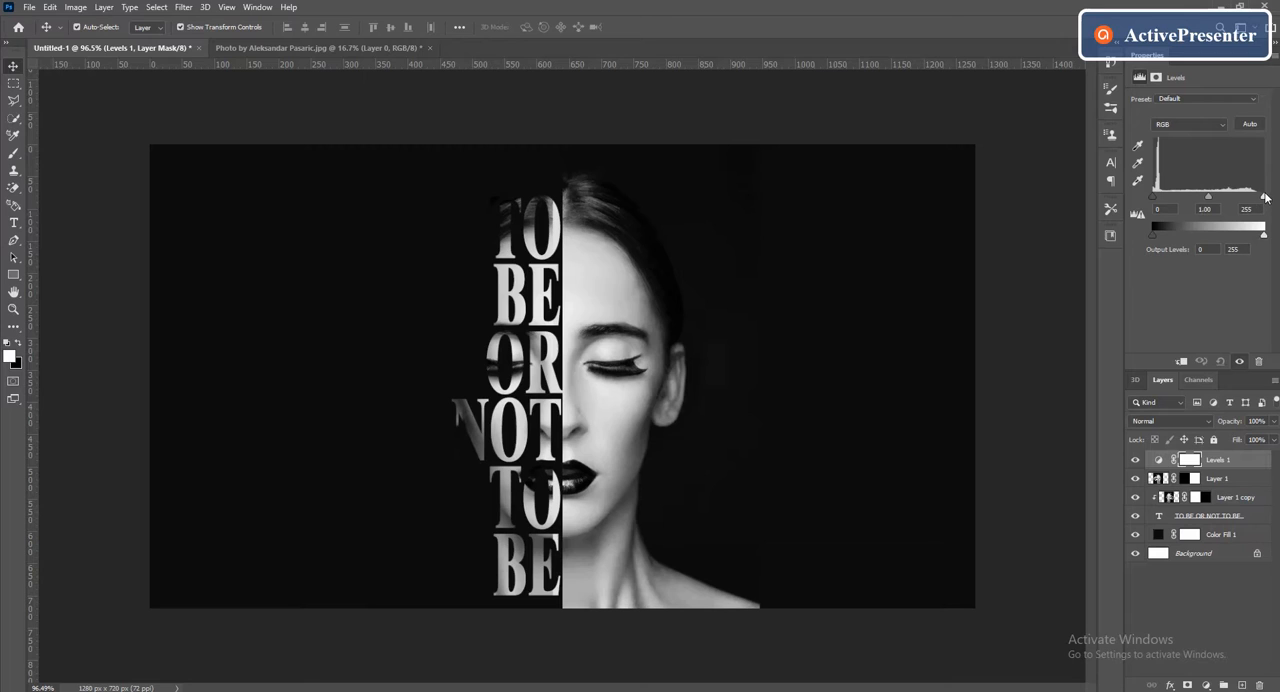
mouse_move(1262, 199)
mouse_down()
mouse_move(1238, 198)
mouse_move(1257, 198)
mouse_up()
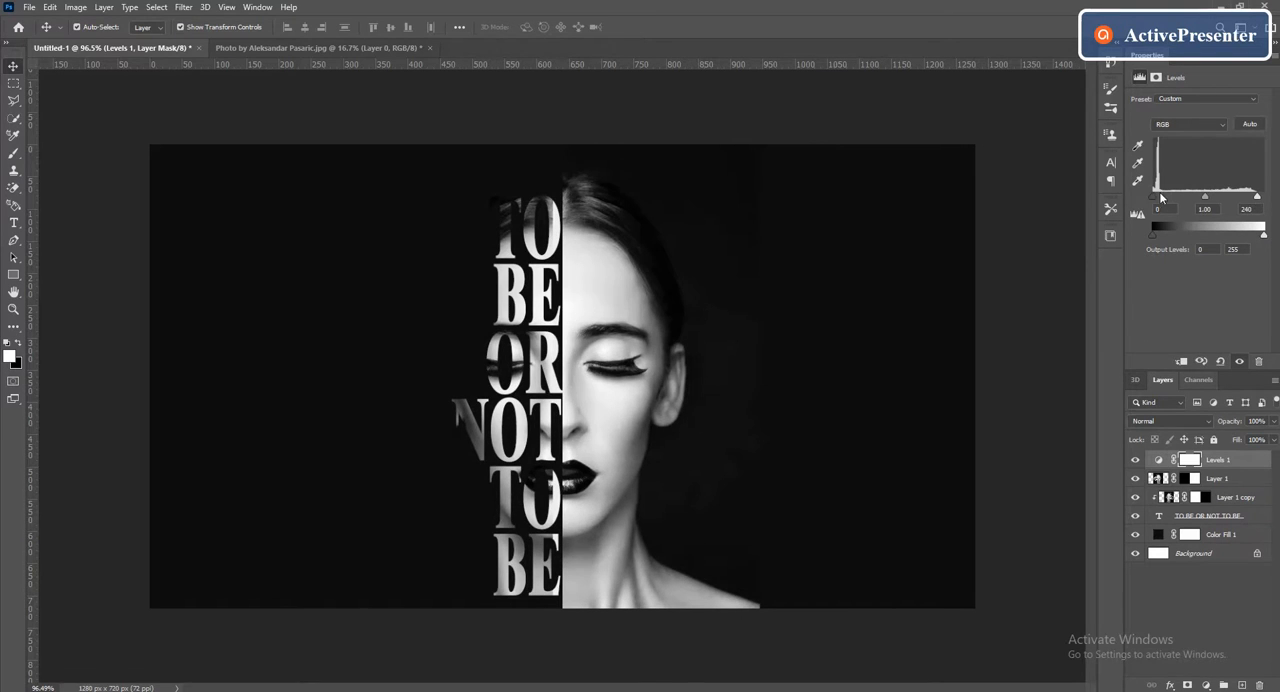
drag(1154, 197, 1158, 196)
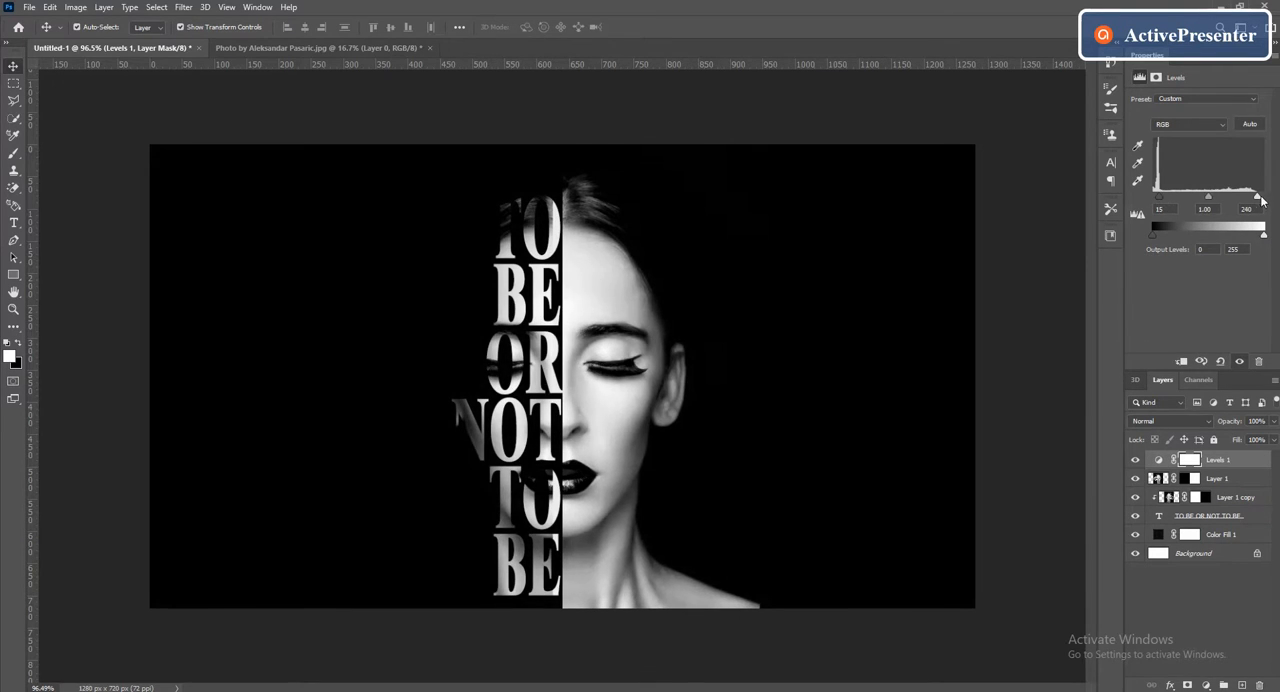
drag(1260, 198, 1256, 198)
drag(1157, 193, 1155, 197)
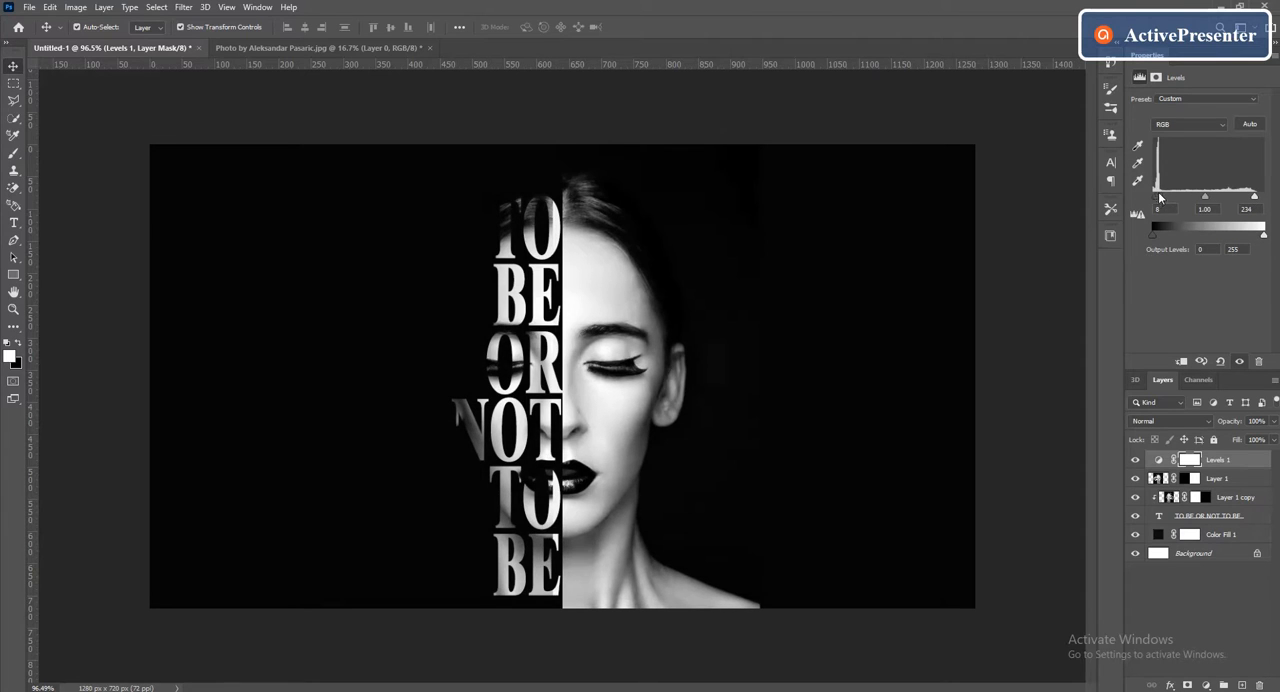
click(1014, 323)
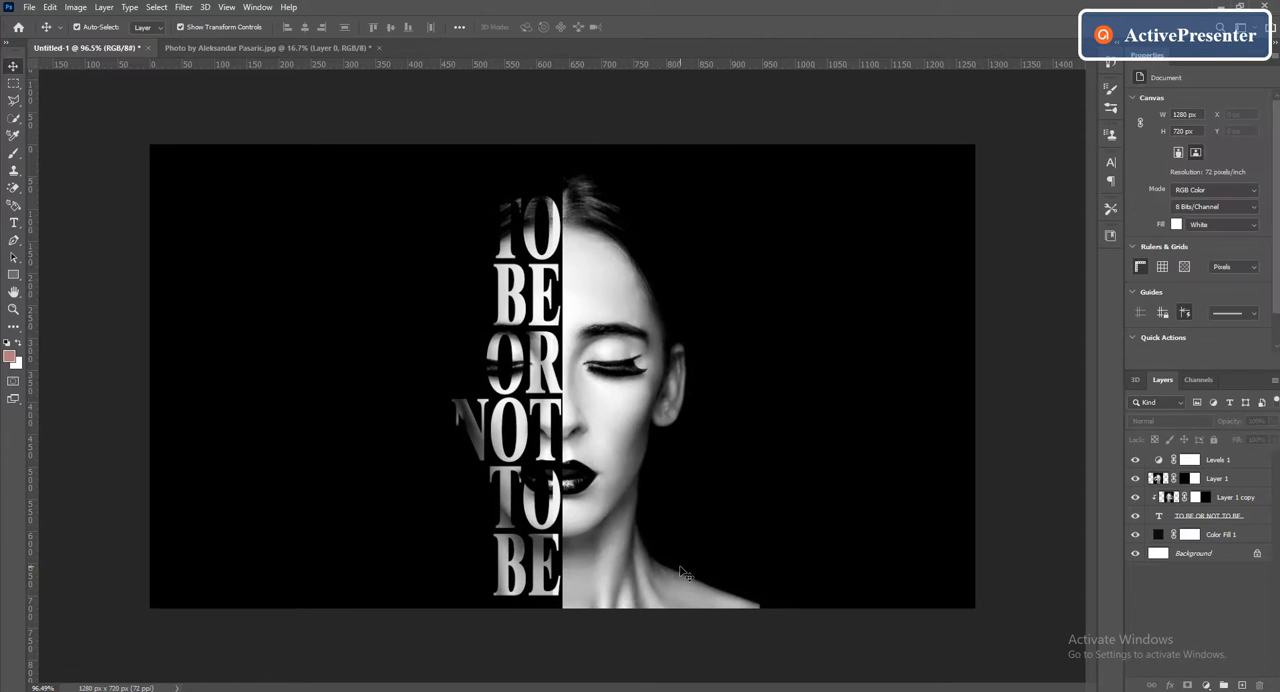
key(ctrl+minus)
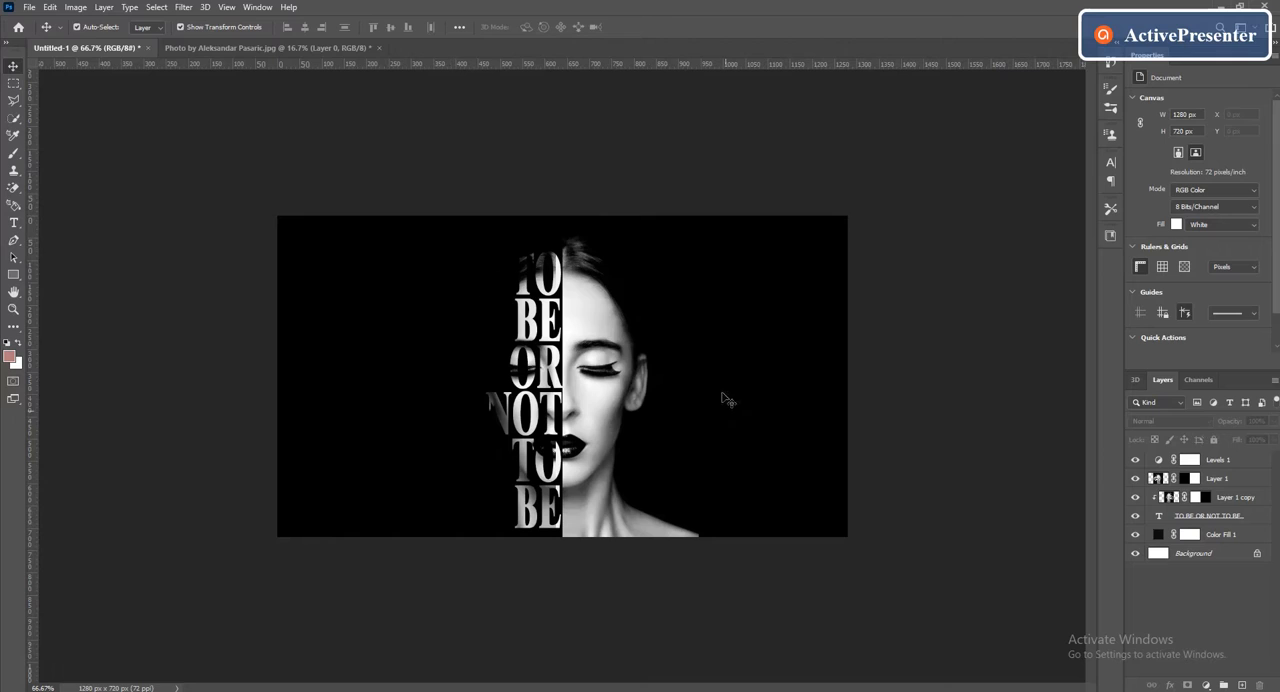